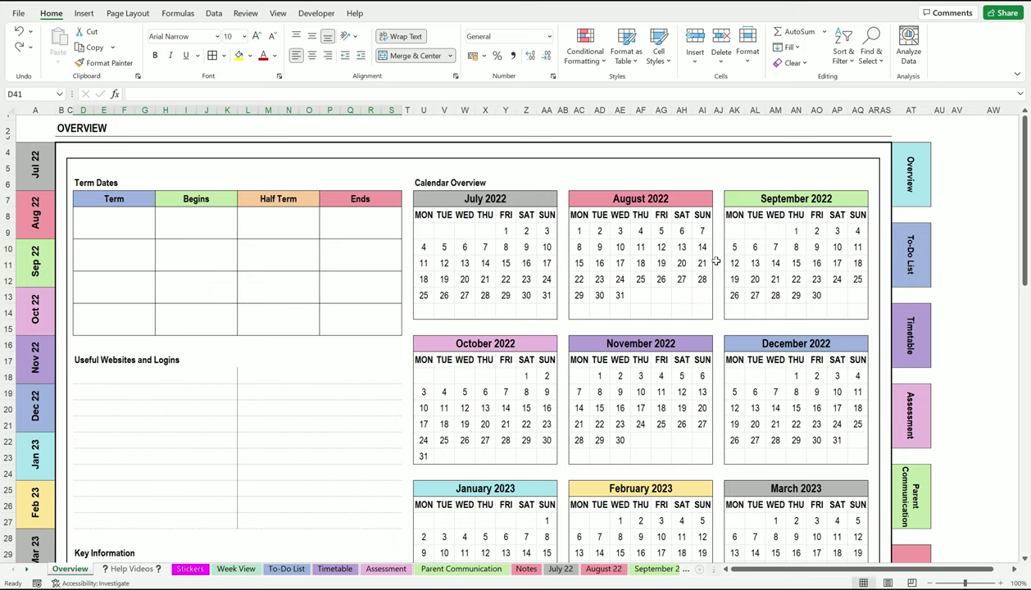
Step: Look over the Overview sheet's term dates, useful websites section, yearly calendars and the month and section links along its sides
{"action": "left_click", "coordinate": [621, 292]}
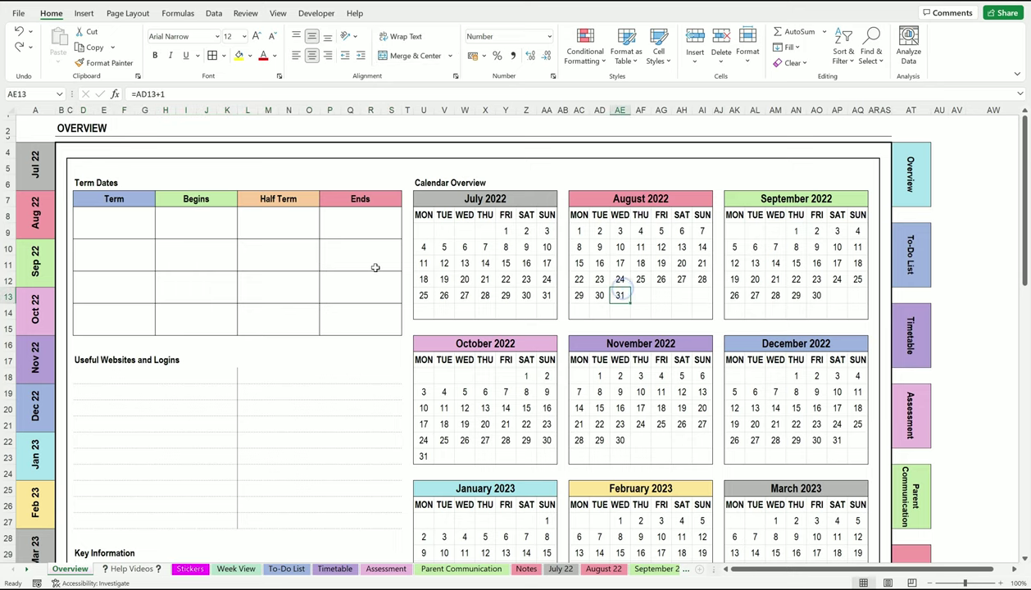
{"action": "scroll", "coordinate": [352, 262], "scroll_direction": "down", "scroll_amount": 1}
{"action": "scroll", "coordinate": [352, 262], "scroll_direction": "down", "scroll_amount": 2}
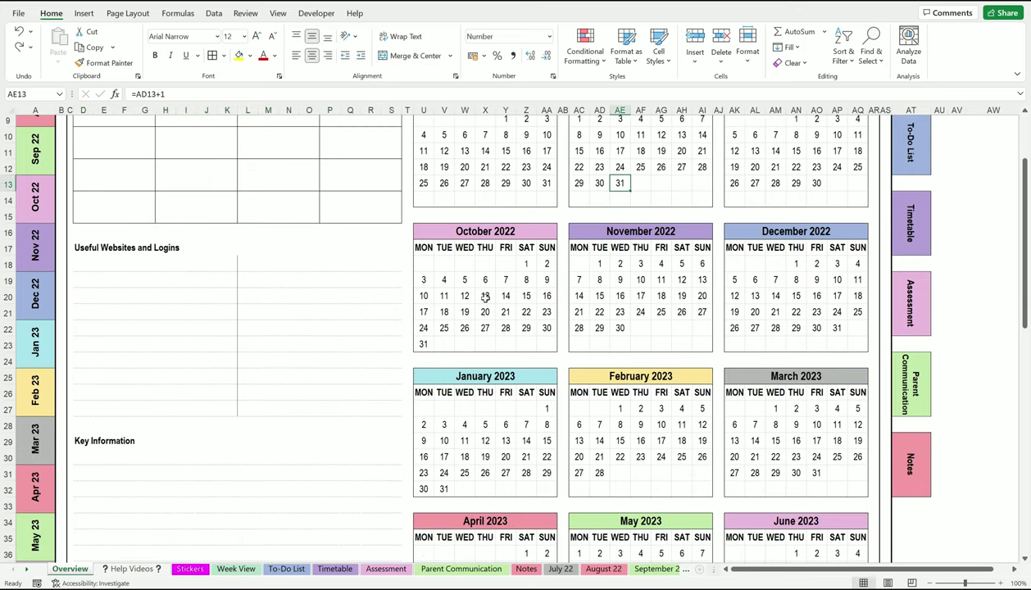
{"action": "scroll", "coordinate": [485, 298], "scroll_direction": "down", "scroll_amount": 4}
{"action": "scroll", "coordinate": [644, 371], "scroll_direction": "up", "scroll_amount": 5}
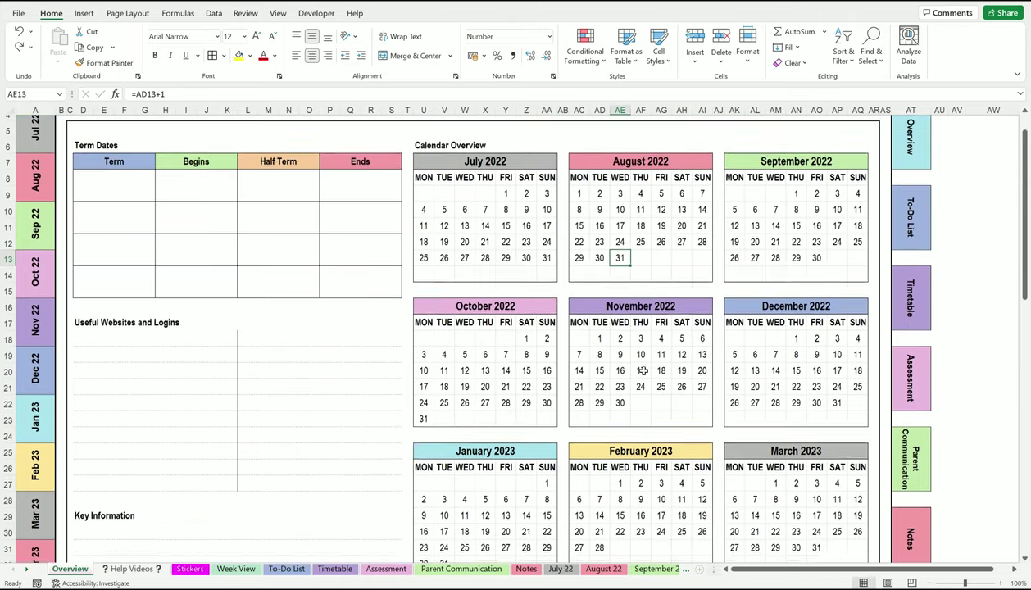
{"action": "scroll", "coordinate": [644, 371], "scroll_direction": "up", "scroll_amount": 1}
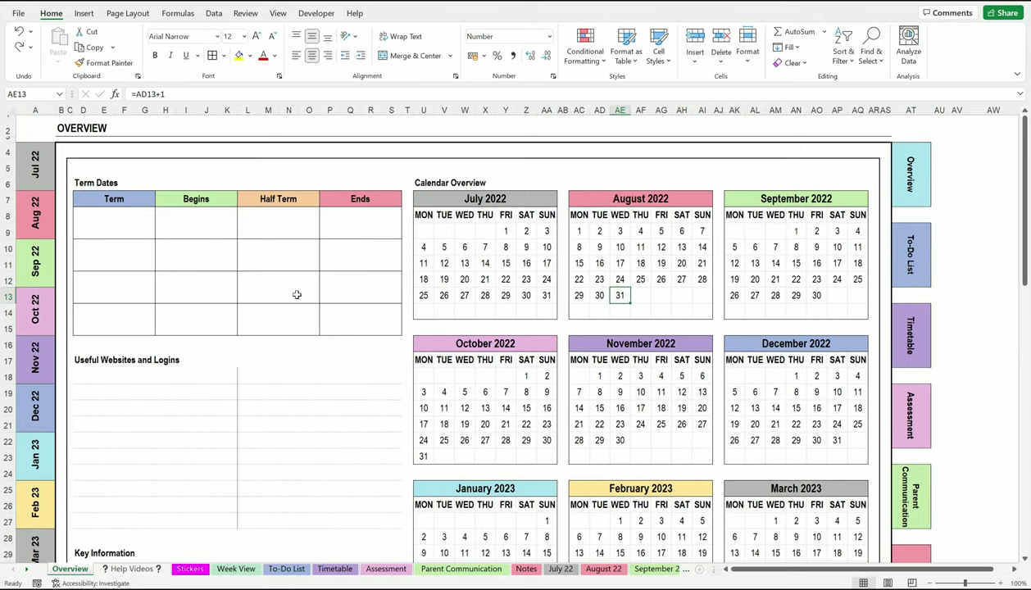
{"action": "right_click", "coordinate": [36, 522]}
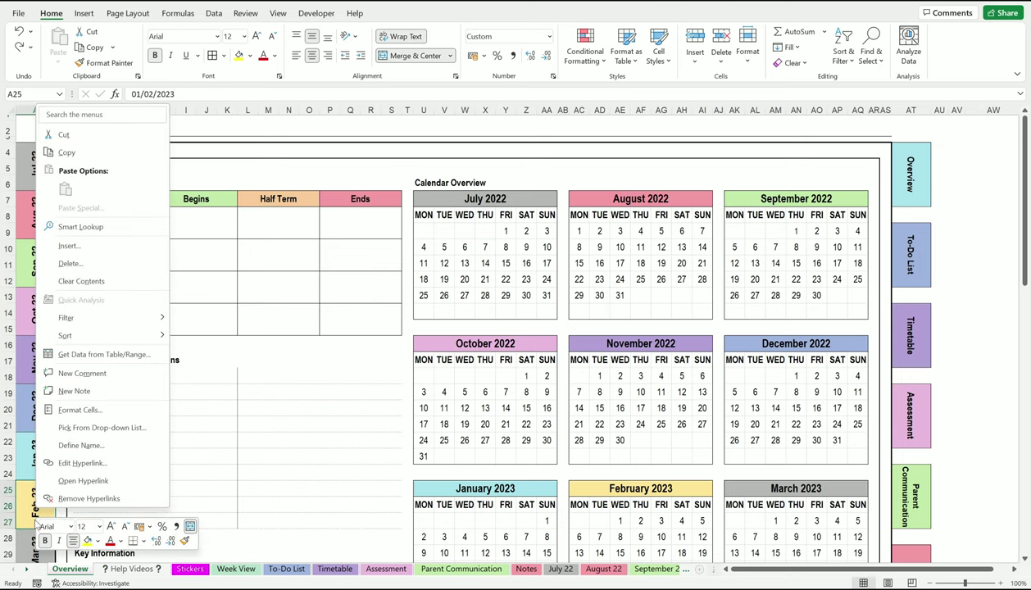
{"action": "key", "text": "Escape"}
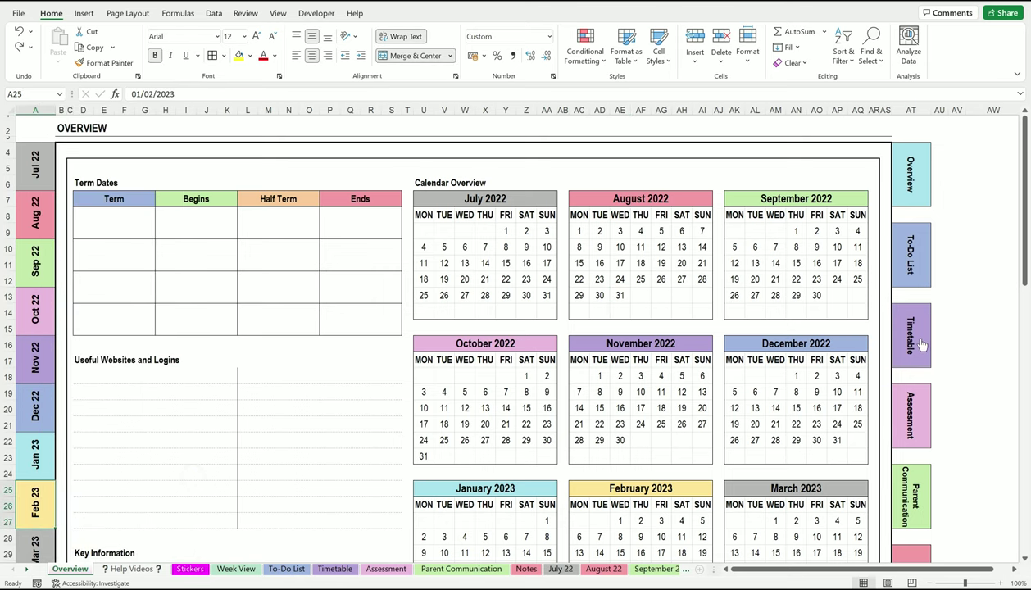
{"action": "scroll", "coordinate": [921, 345], "scroll_direction": "down", "scroll_amount": 4}
{"action": "scroll", "coordinate": [916, 422], "scroll_direction": "up", "scroll_amount": 4}
Step: Select the entire Overview sheet and view the fonts available for it
{"action": "left_click", "coordinate": [10, 109]}
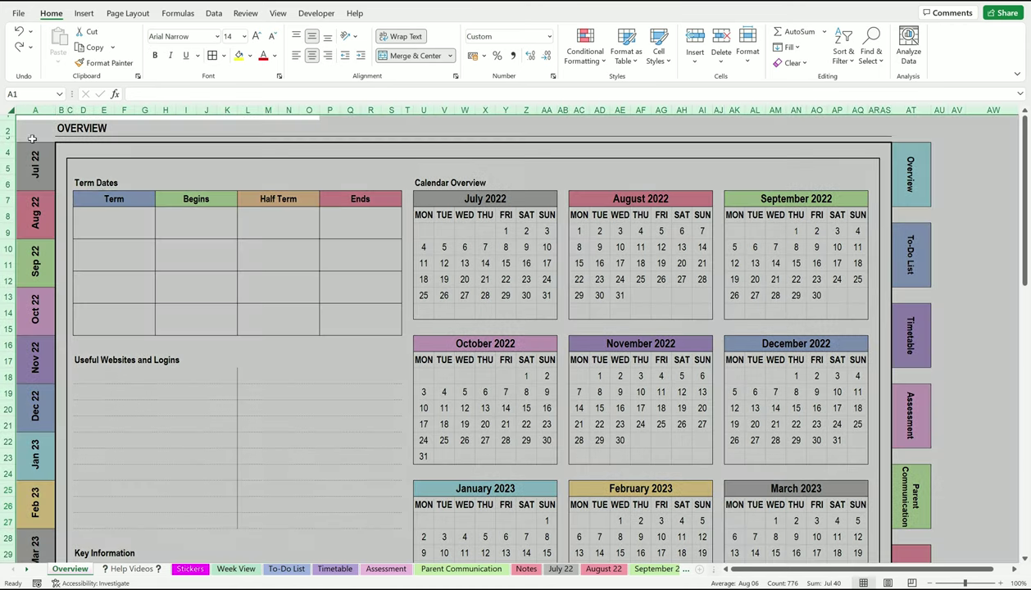
{"action": "left_click", "coordinate": [163, 192]}
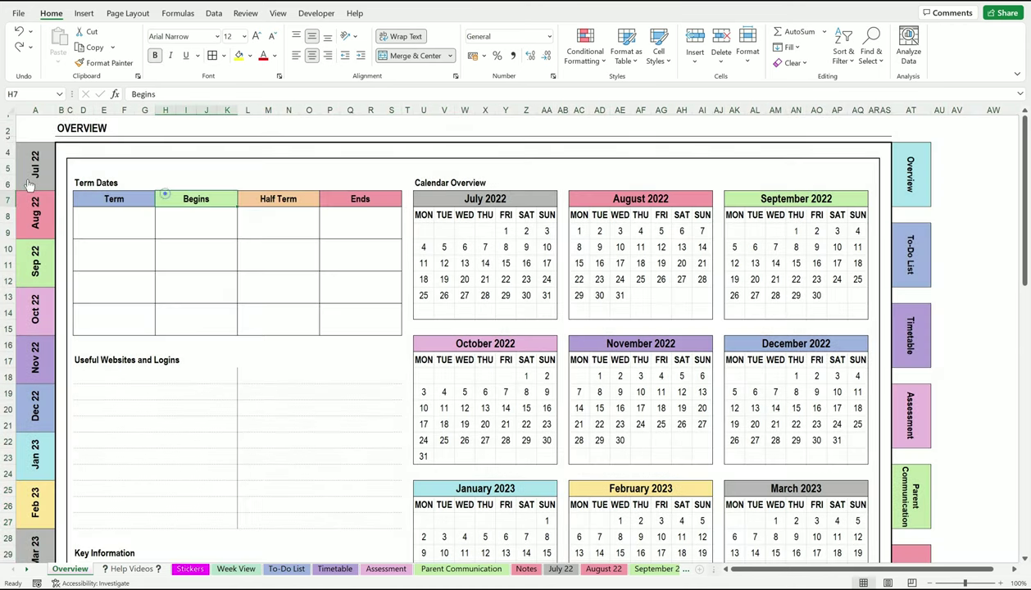
{"action": "left_click", "coordinate": [11, 110]}
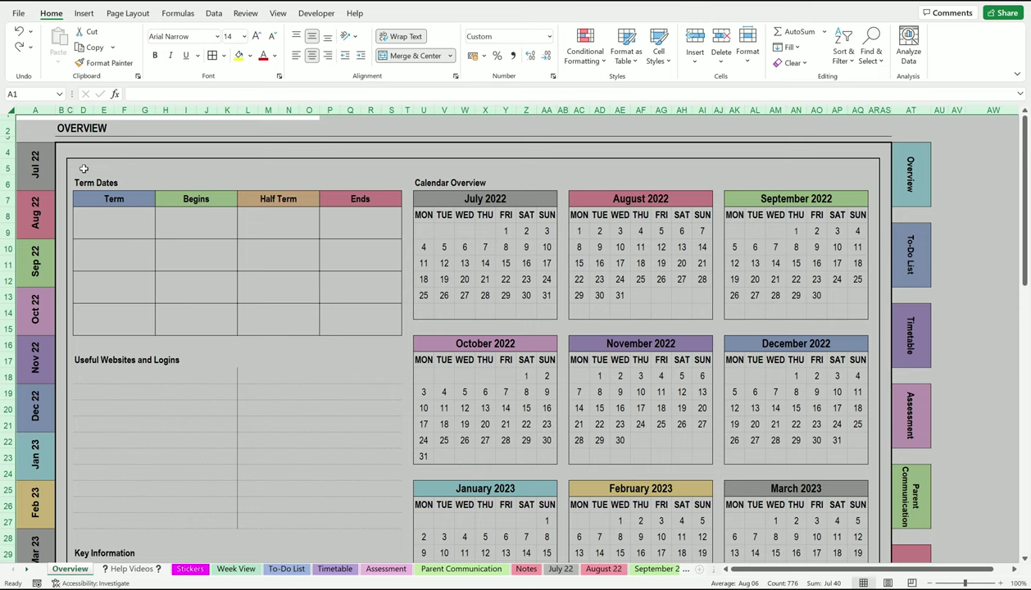
{"action": "left_click", "coordinate": [217, 36]}
{"action": "left_click", "coordinate": [218, 36]}
{"action": "left_click", "coordinate": [217, 38]}
{"action": "left_click", "coordinate": [217, 38]}
{"action": "left_click", "coordinate": [681, 230]}
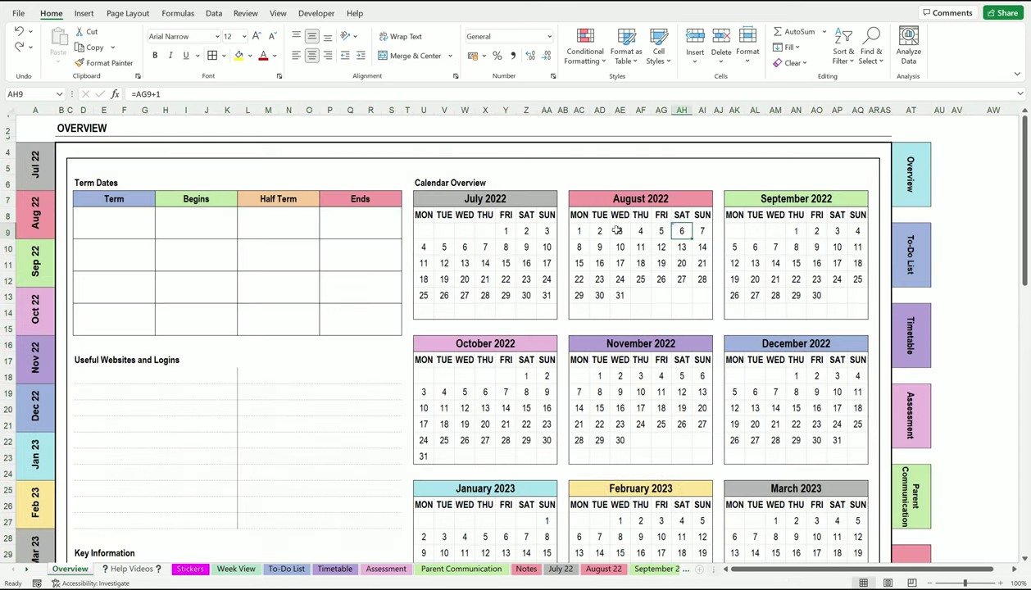
Step: Select calendar columns U to AQ and check their shared column width setting
{"action": "left_click", "coordinate": [425, 110]}
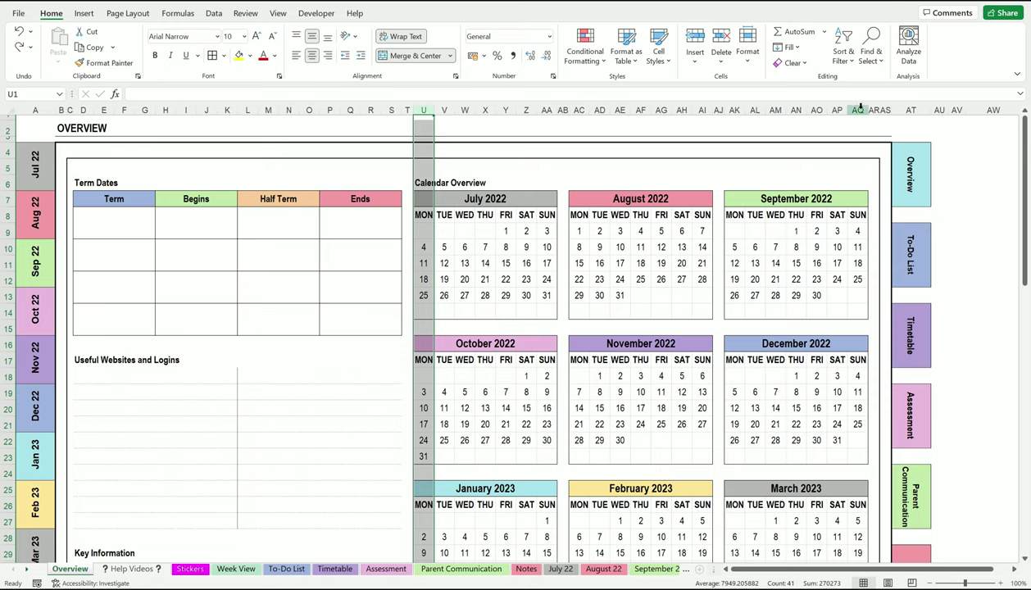
{"action": "left_click", "coordinate": [483, 151]}
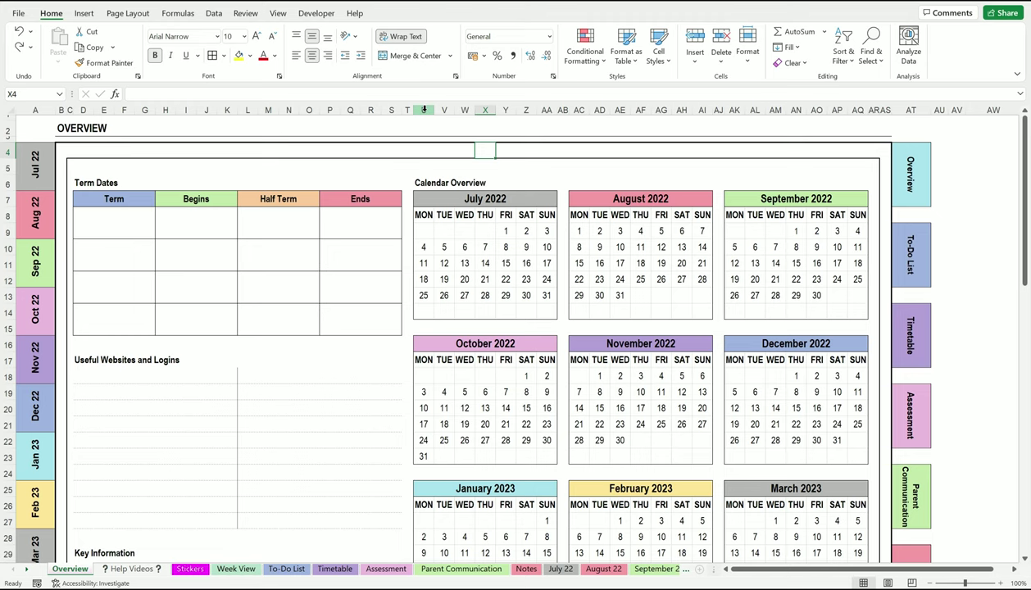
{"action": "left_click", "coordinate": [423, 109]}
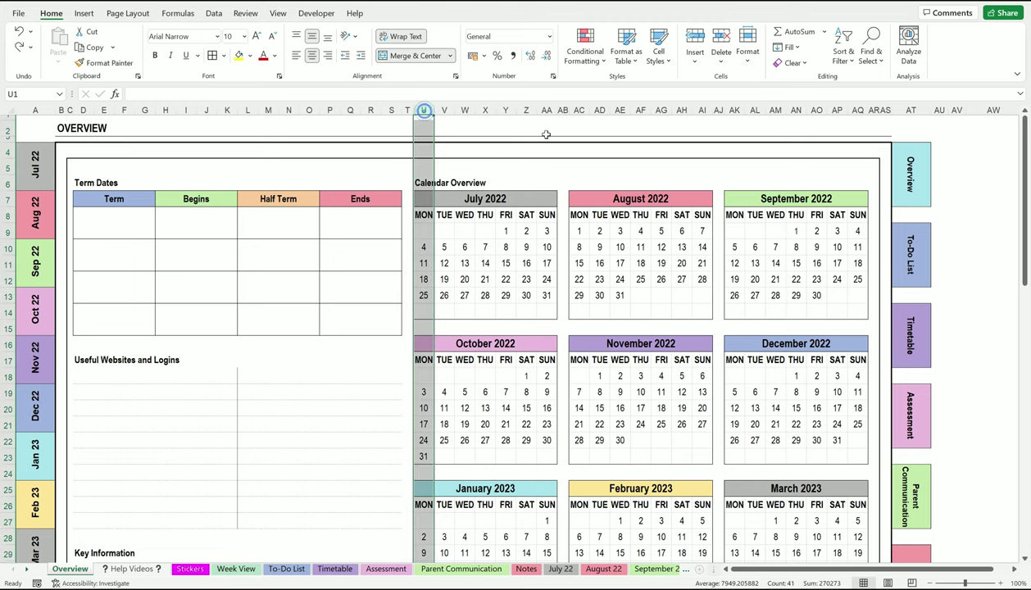
{"action": "left_click", "coordinate": [857, 109], "text": "shift"}
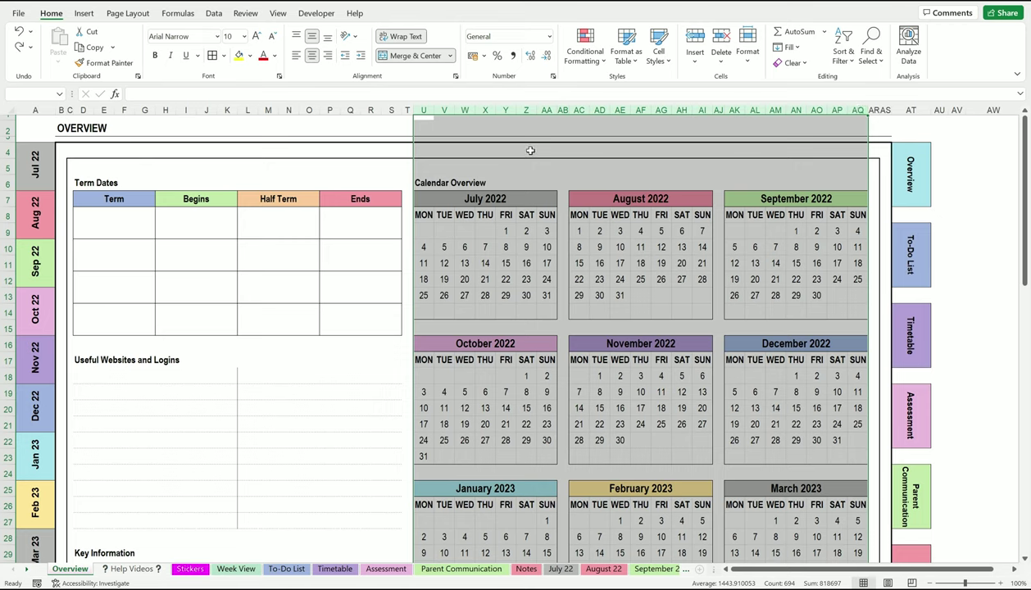
{"action": "right_click", "coordinate": [560, 110]}
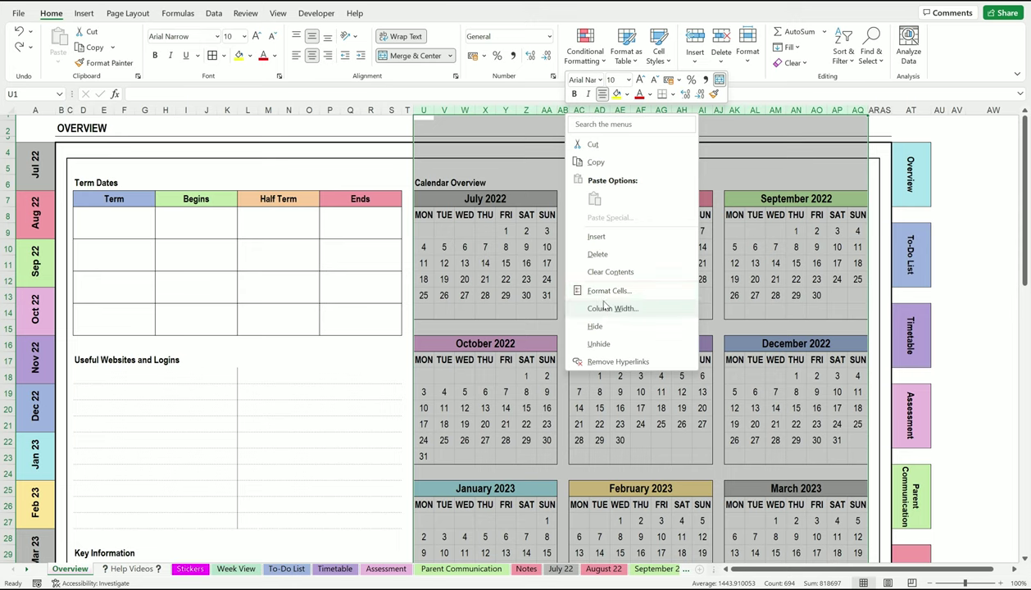
{"action": "left_click", "coordinate": [636, 311]}
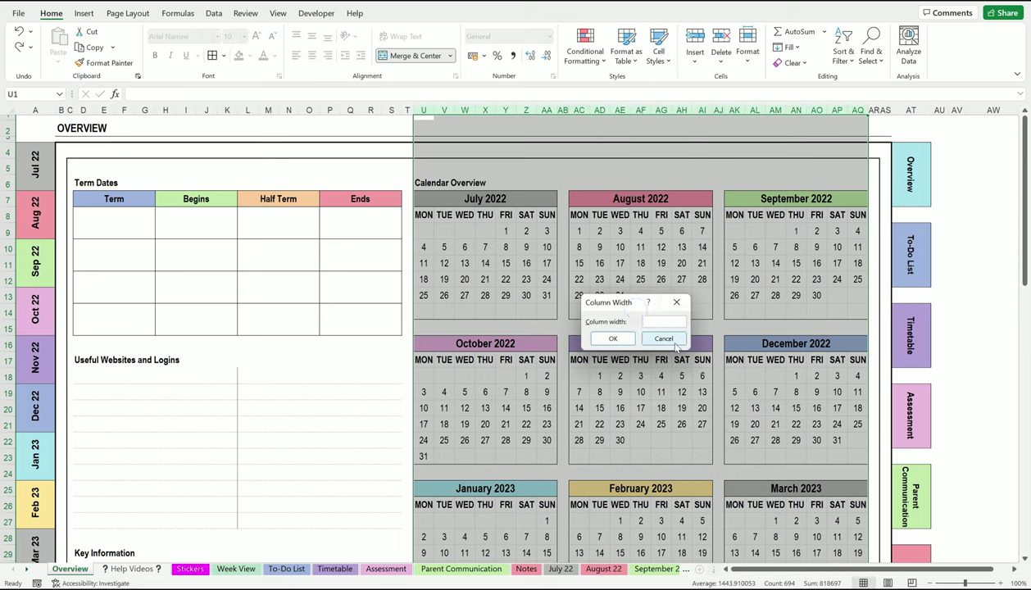
{"action": "left_click", "coordinate": [626, 343]}
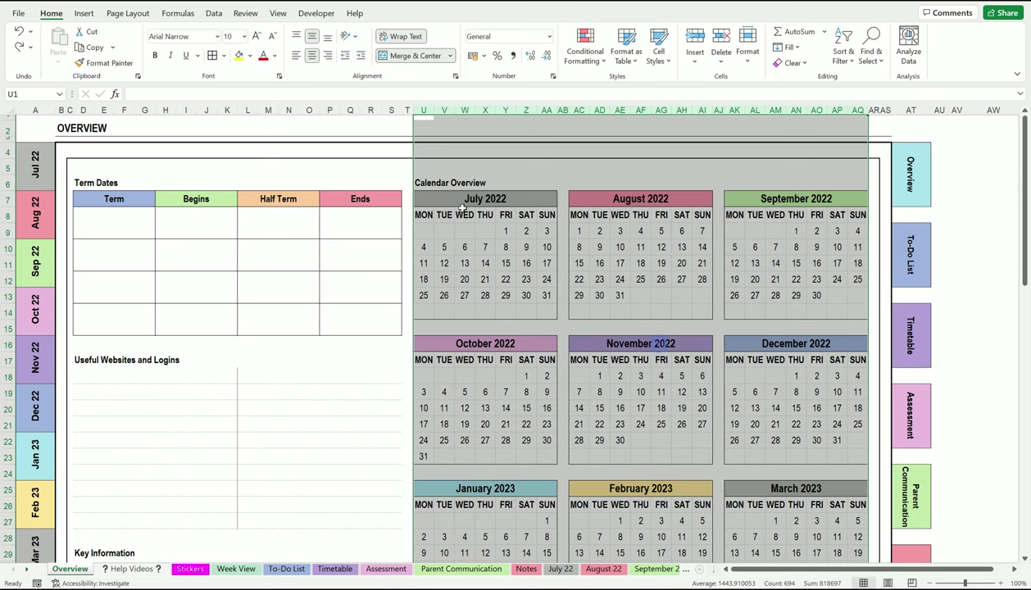
Step: Check the column width of column R in the Term Dates table
{"action": "left_click", "coordinate": [370, 109]}
{"action": "right_click", "coordinate": [369, 110]}
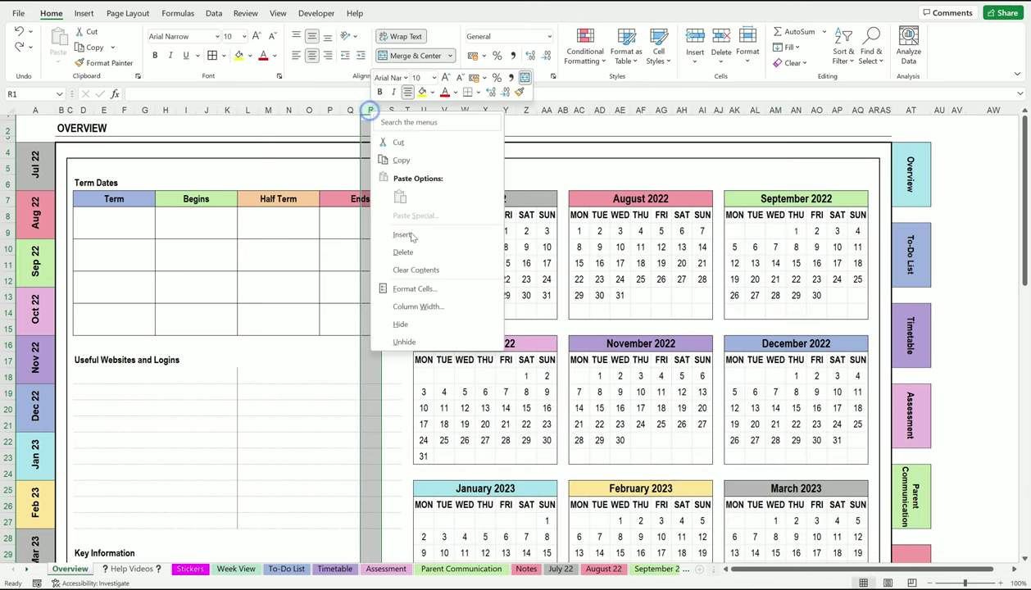
{"action": "left_click", "coordinate": [418, 304]}
{"action": "left_click", "coordinate": [451, 335]}
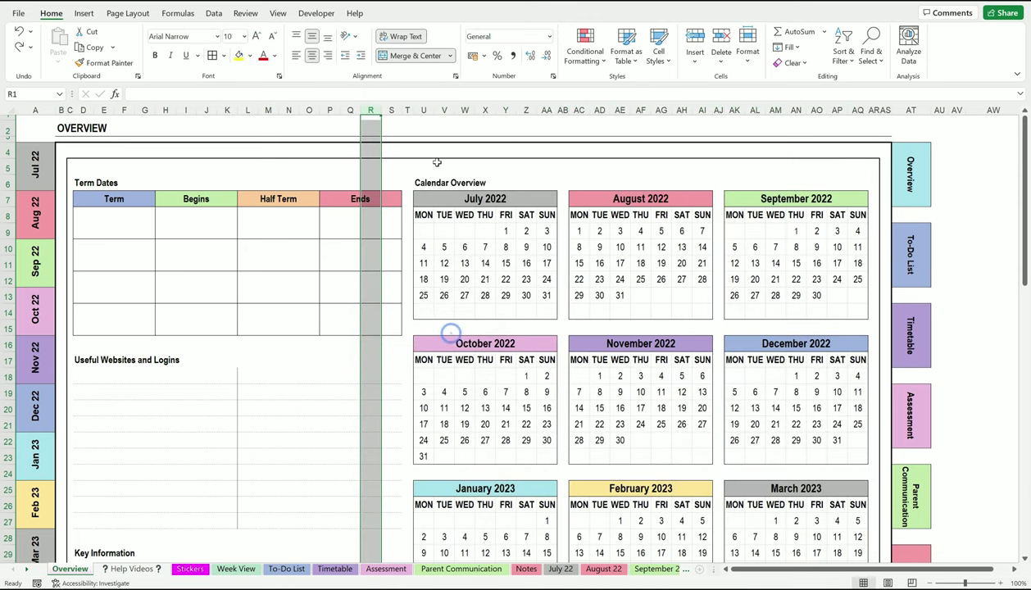
Step: Set the width of calendar columns U to AQ to 5
{"action": "left_click_drag", "start_coordinate": [421, 109], "coordinate": [859, 109]}
{"action": "right_click", "coordinate": [859, 109]}
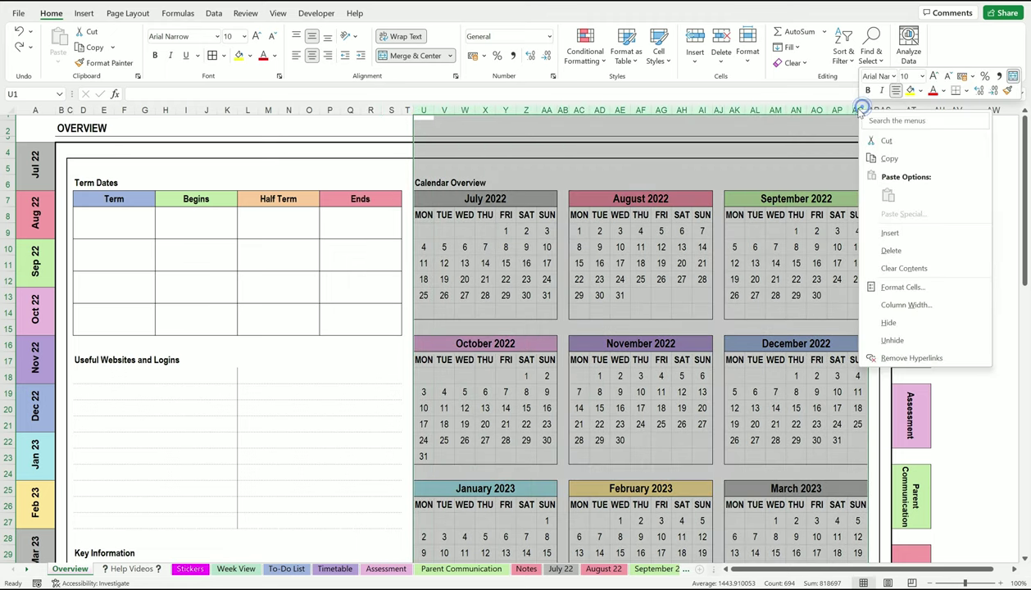
{"action": "left_click", "coordinate": [893, 304]}
{"action": "type", "text": "5"}
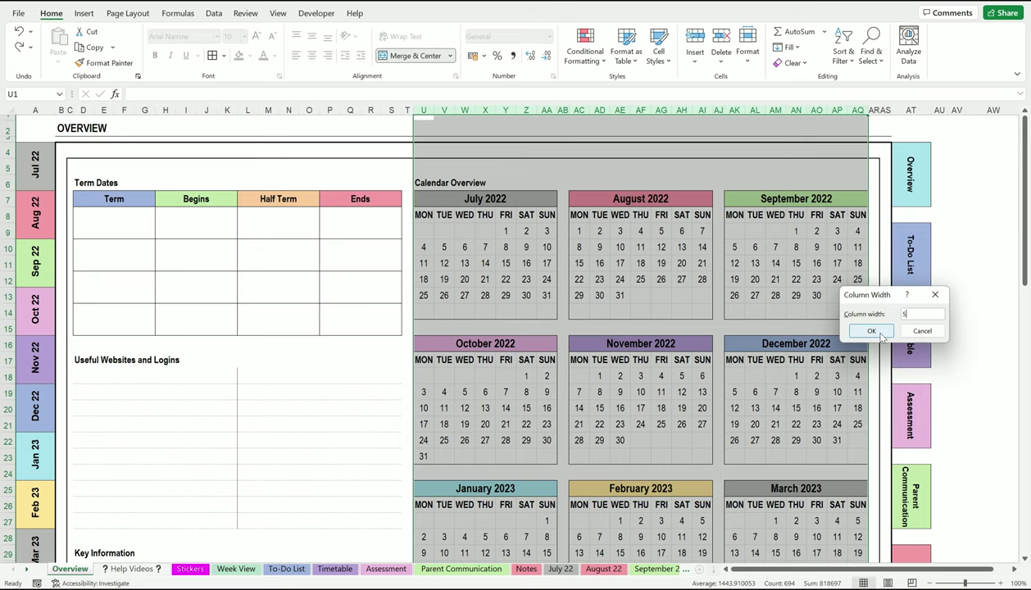
{"action": "left_click", "coordinate": [871, 330]}
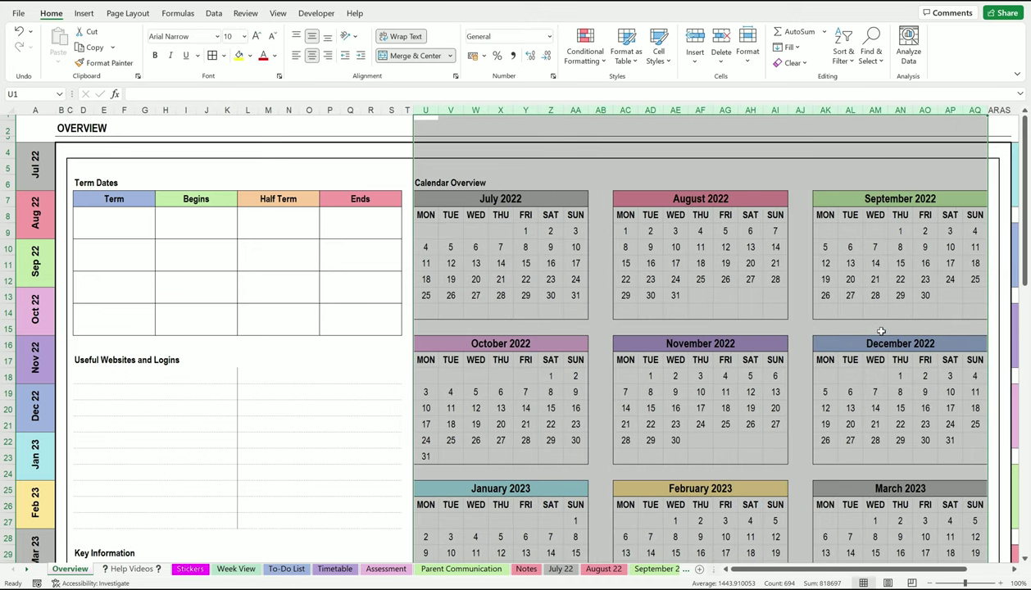
Step: Review the calendars down the Overview sheet and undo the column width change
{"action": "left_click", "coordinate": [718, 295]}
{"action": "scroll", "coordinate": [722, 304], "scroll_direction": "down", "scroll_amount": 14}
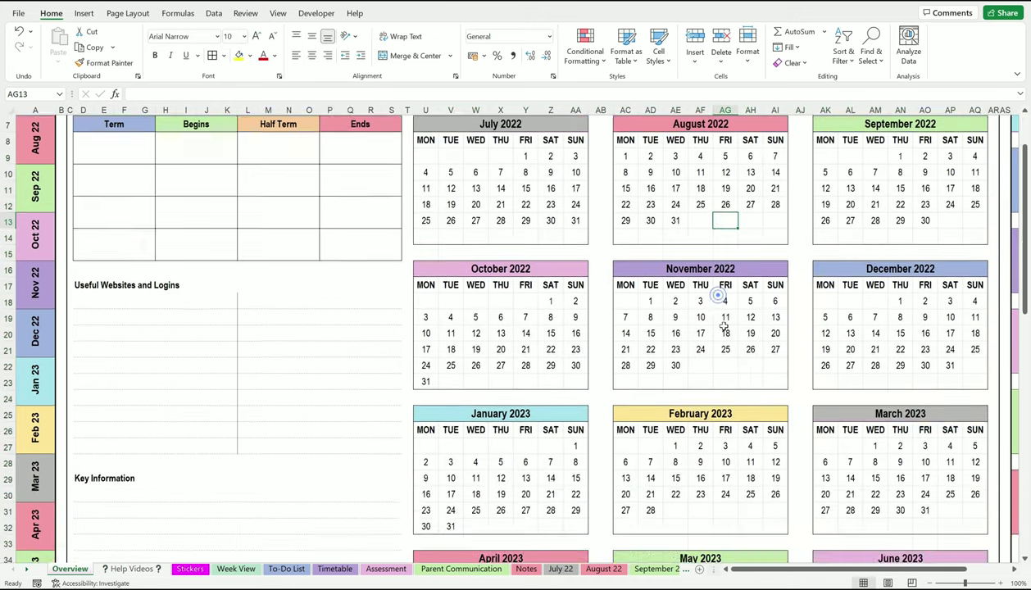
{"action": "scroll", "coordinate": [726, 329], "scroll_direction": "up", "scroll_amount": 13}
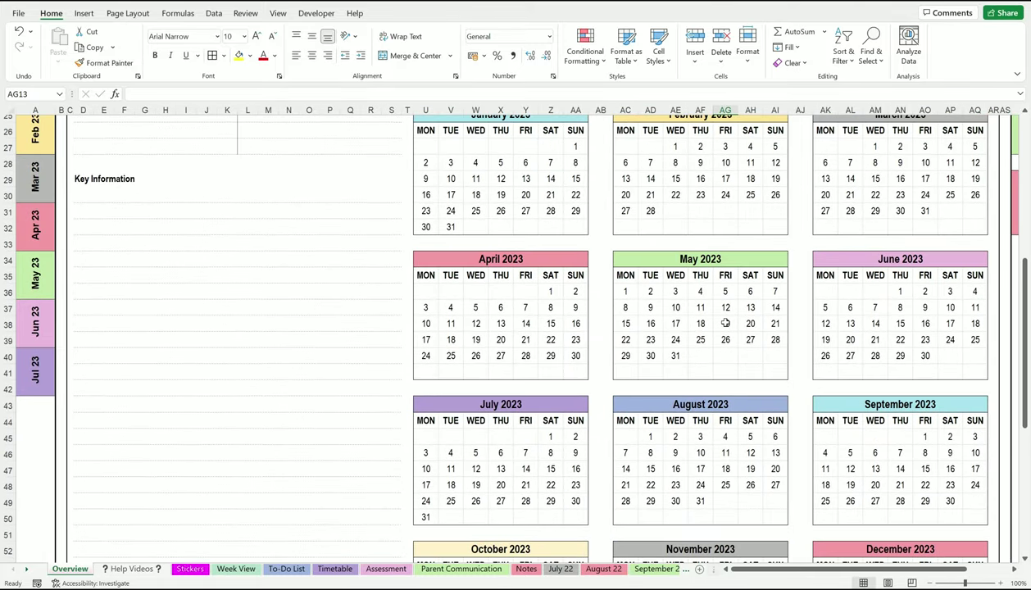
{"action": "key", "text": "ctrl+z"}
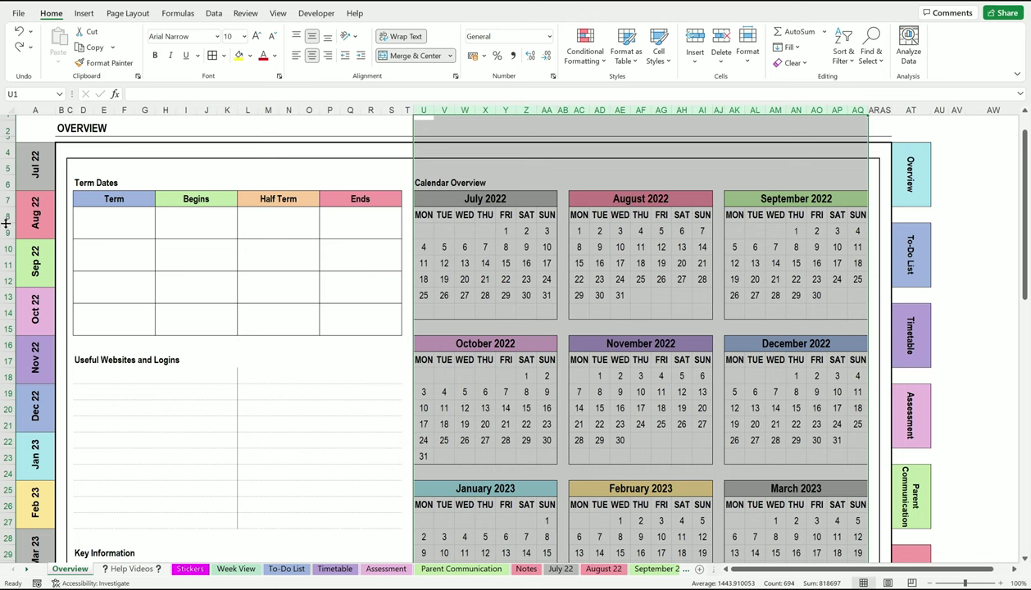
Step: Check the row height of row 14 in the Term Dates table
{"action": "left_click", "coordinate": [116, 219]}
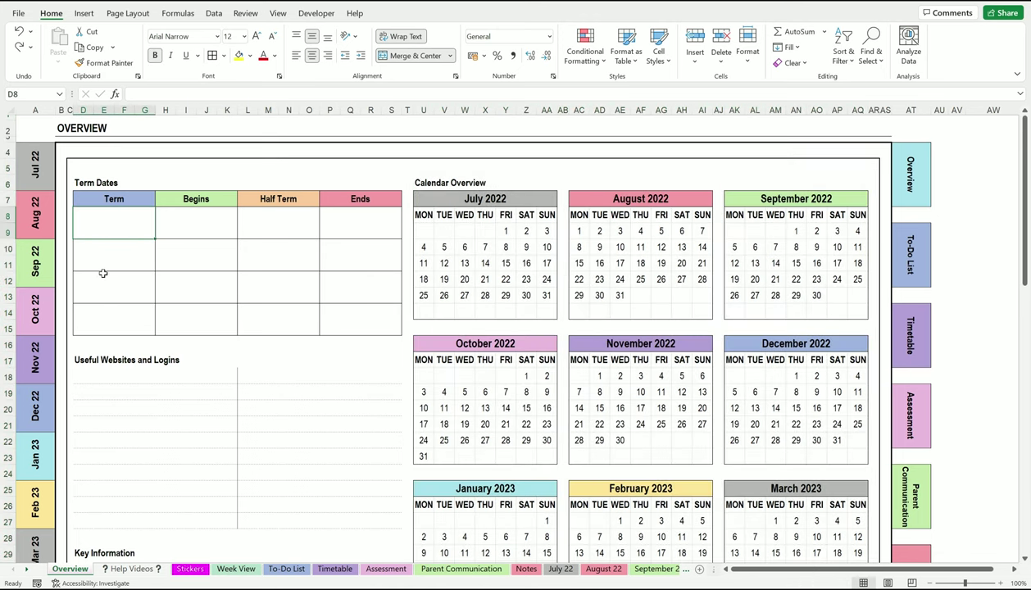
{"action": "left_click", "coordinate": [7, 215]}
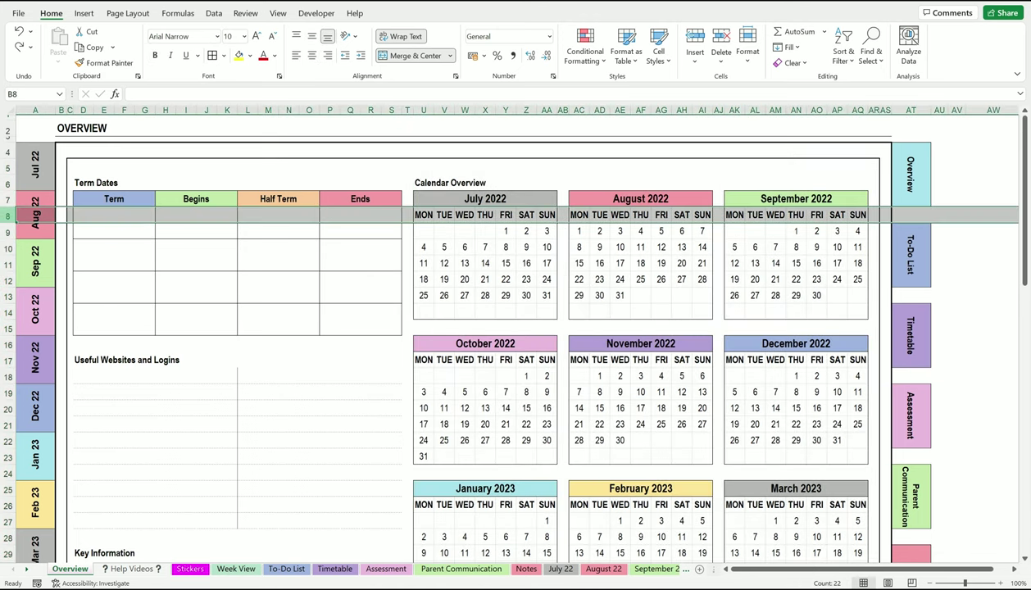
{"action": "left_click", "coordinate": [7, 312]}
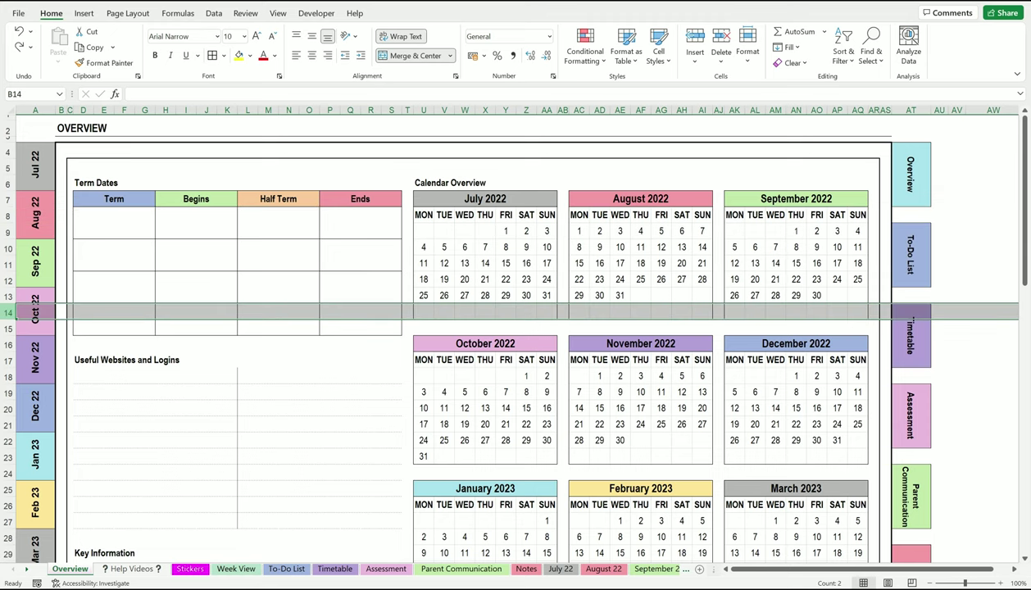
{"action": "right_click", "coordinate": [8, 312]}
{"action": "left_click", "coordinate": [37, 519]}
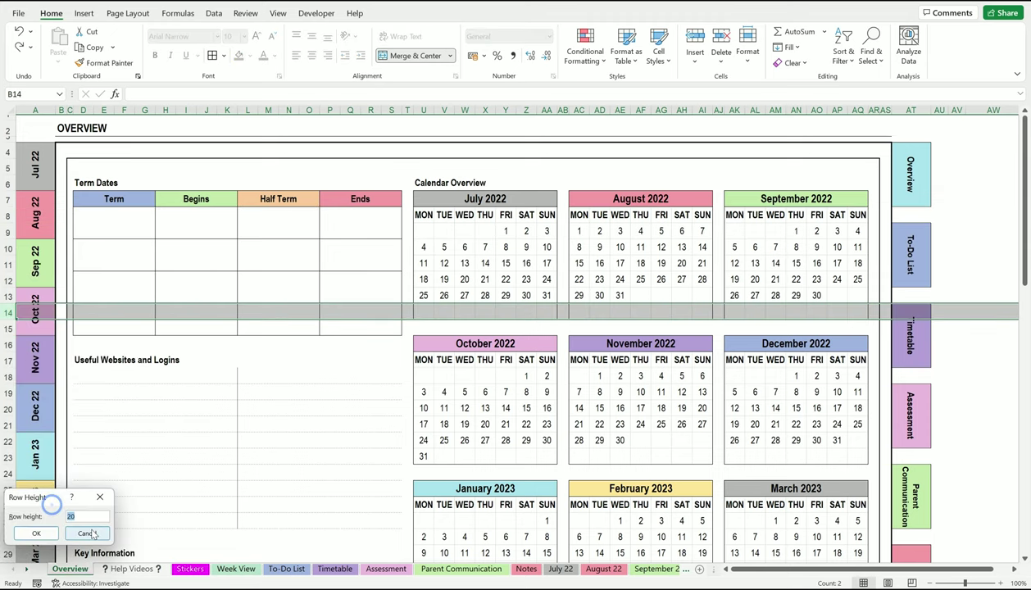
{"action": "key", "text": "Return"}
{"action": "left_click", "coordinate": [226, 218]}
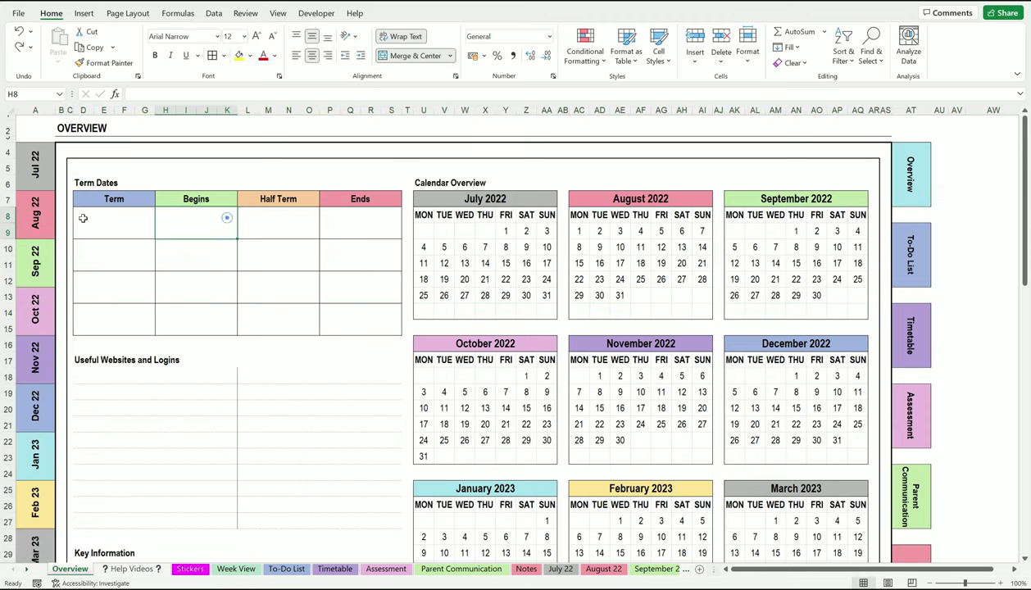
Step: Set the height of rows 8 to 15, covering the Term Dates table, to 25
{"action": "left_click", "coordinate": [8, 215]}
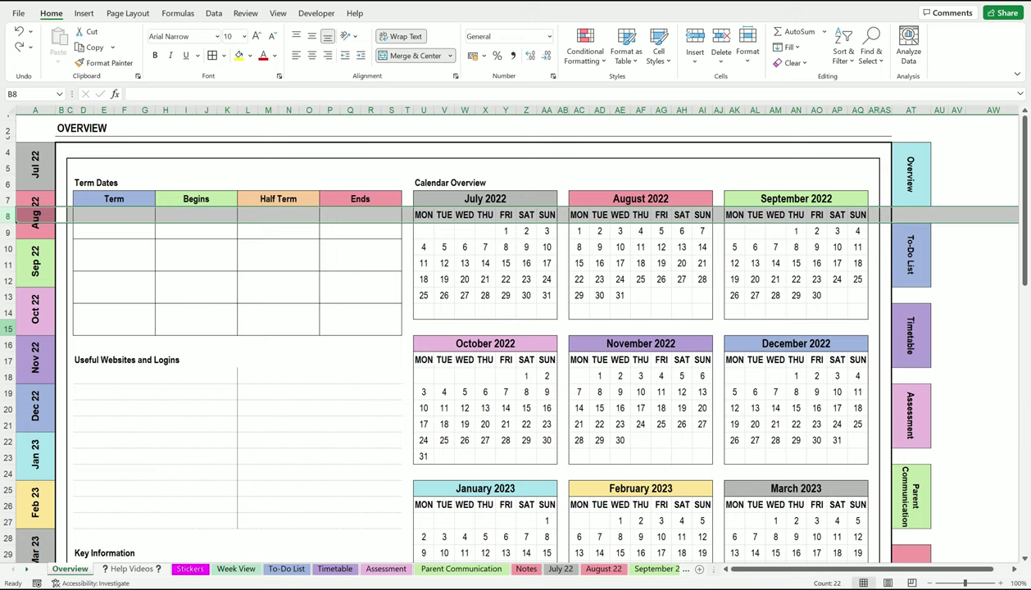
{"action": "left_click", "coordinate": [8, 329], "text": "shift"}
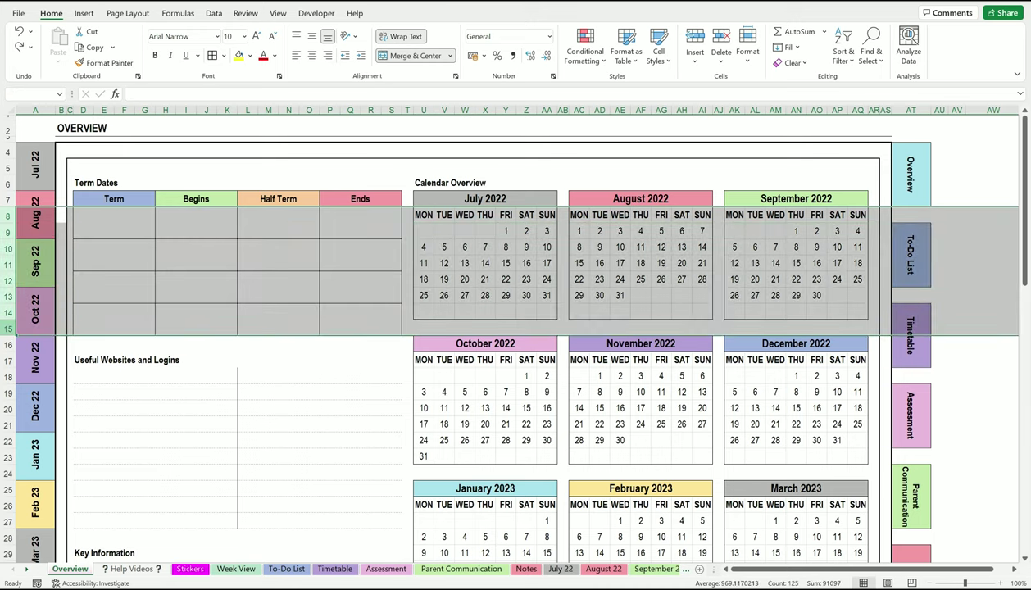
{"action": "right_click", "coordinate": [9, 332]}
{"action": "left_click", "coordinate": [72, 272]}
{"action": "type", "text": "25"}
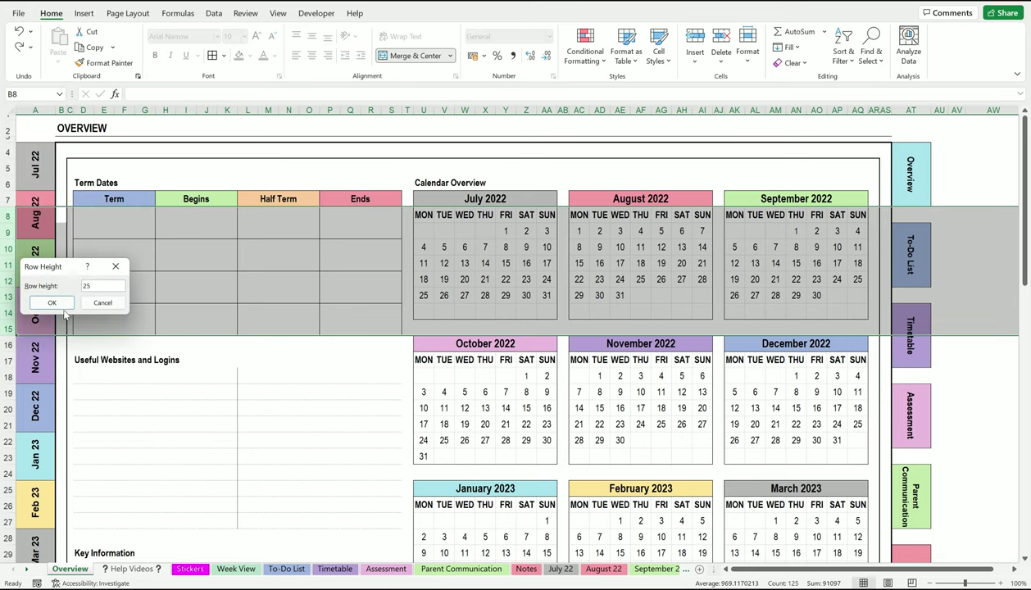
{"action": "left_click", "coordinate": [53, 302]}
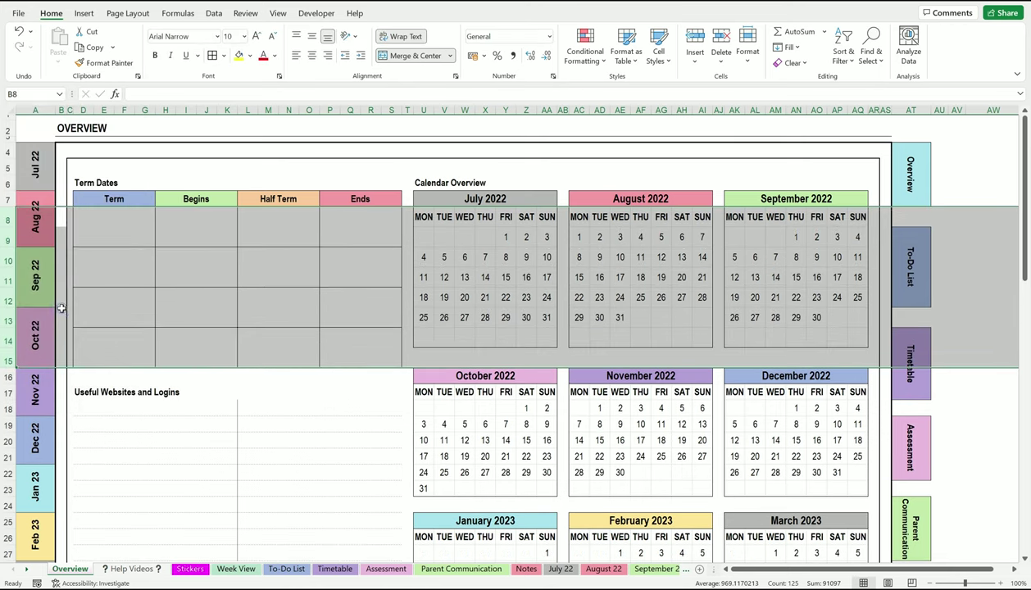
{"action": "left_click", "coordinate": [678, 236]}
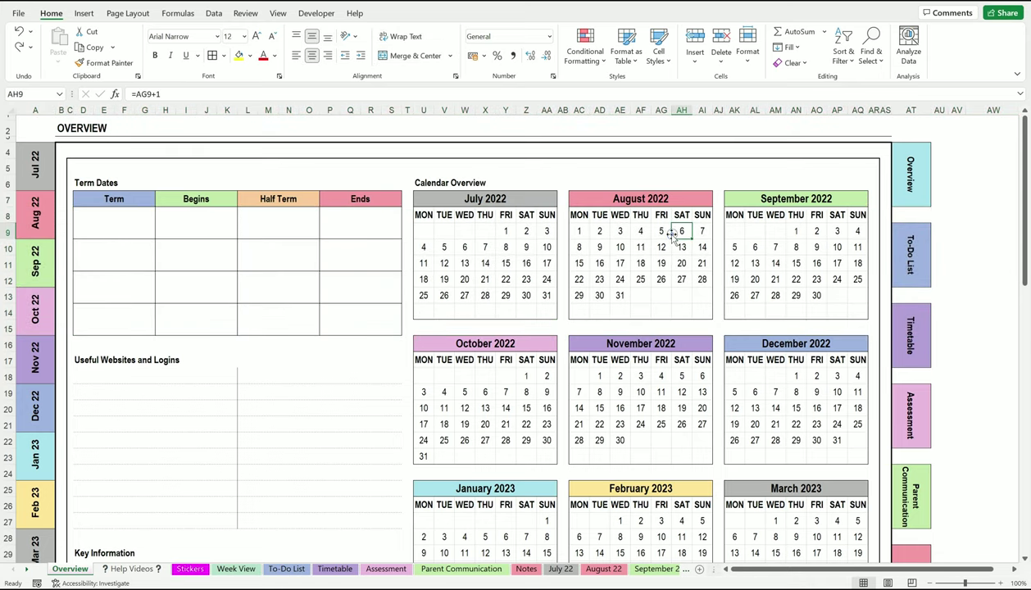
Step: Examine the Term Dates, Useful Websites and Logins, and Key Information sections beside the calendars on the Overview sheet
{"action": "scroll", "coordinate": [669, 233], "scroll_direction": "down", "scroll_amount": 5}
{"action": "scroll", "coordinate": [499, 257], "scroll_direction": "up", "scroll_amount": 2}
{"action": "scroll", "coordinate": [499, 258], "scroll_direction": "down", "scroll_amount": 5}
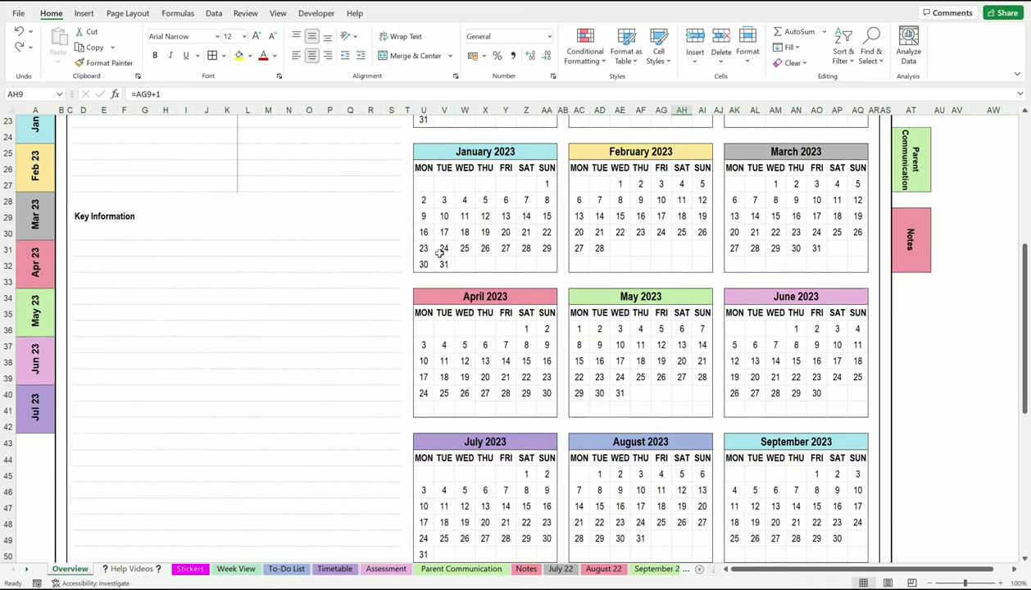
{"action": "scroll", "coordinate": [438, 254], "scroll_direction": "up", "scroll_amount": 4}
{"action": "scroll", "coordinate": [390, 270], "scroll_direction": "up", "scroll_amount": 2}
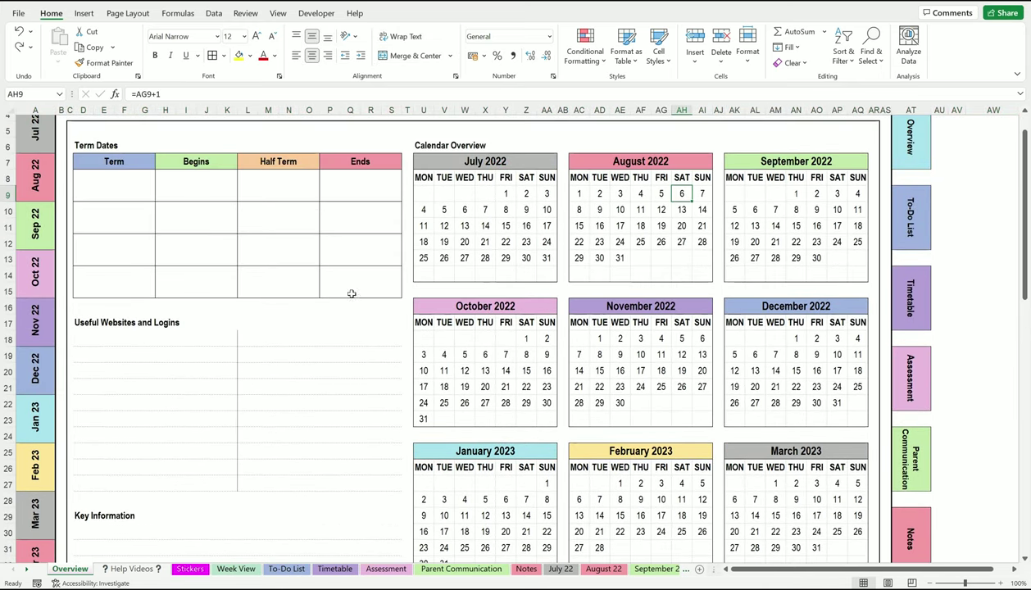
{"action": "scroll", "coordinate": [238, 278], "scroll_direction": "down", "scroll_amount": 4}
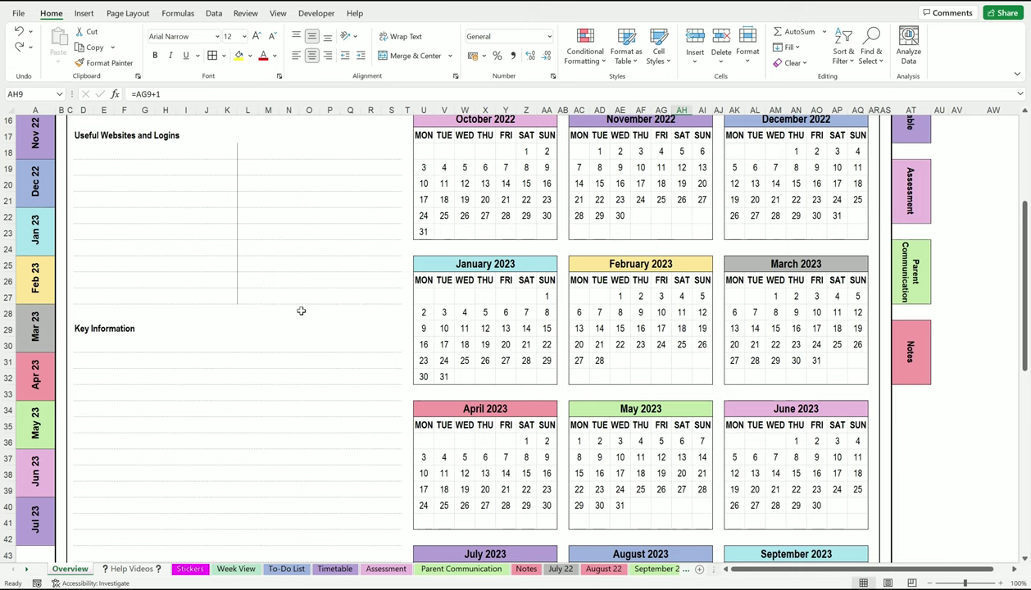
{"action": "scroll", "coordinate": [208, 297], "scroll_direction": "down", "scroll_amount": 7}
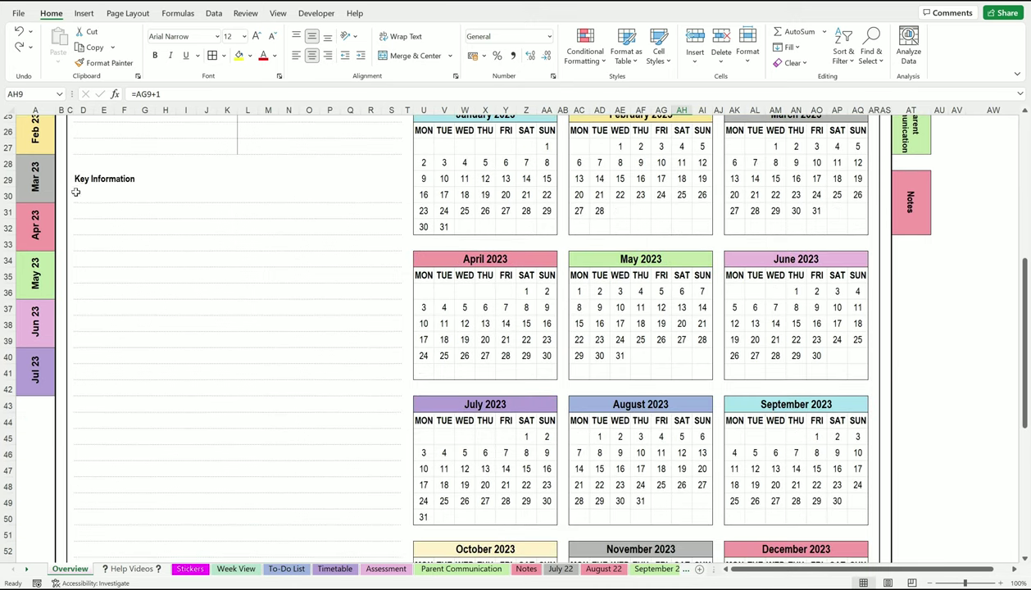
{"action": "scroll", "coordinate": [175, 335], "scroll_direction": "up", "scroll_amount": 5}
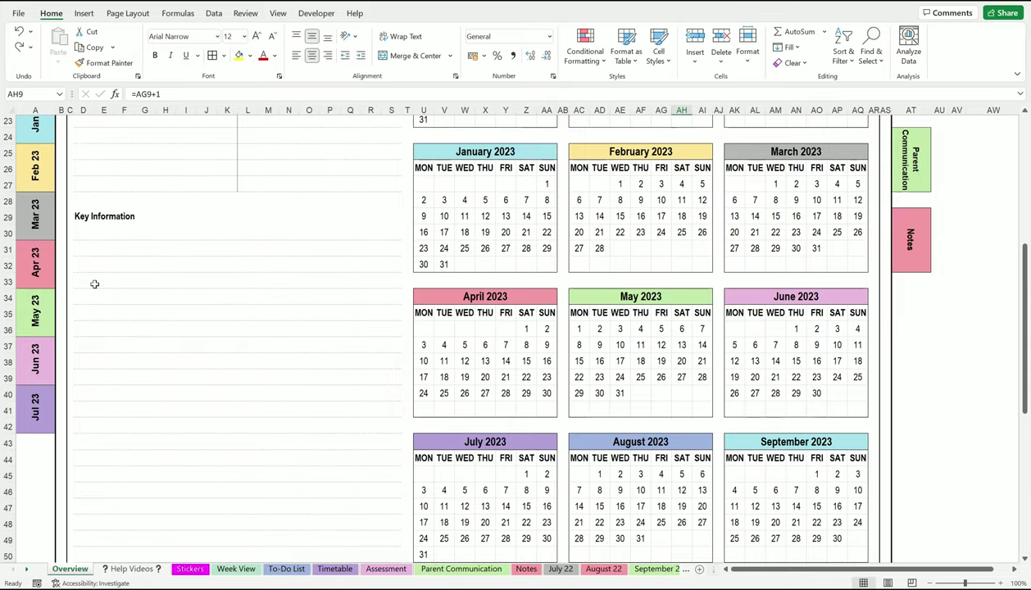
{"action": "scroll", "coordinate": [140, 299], "scroll_direction": "down", "scroll_amount": 4}
{"action": "scroll", "coordinate": [141, 301], "scroll_direction": "up", "scroll_amount": 1}
{"action": "scroll", "coordinate": [141, 301], "scroll_direction": "up", "scroll_amount": 5}
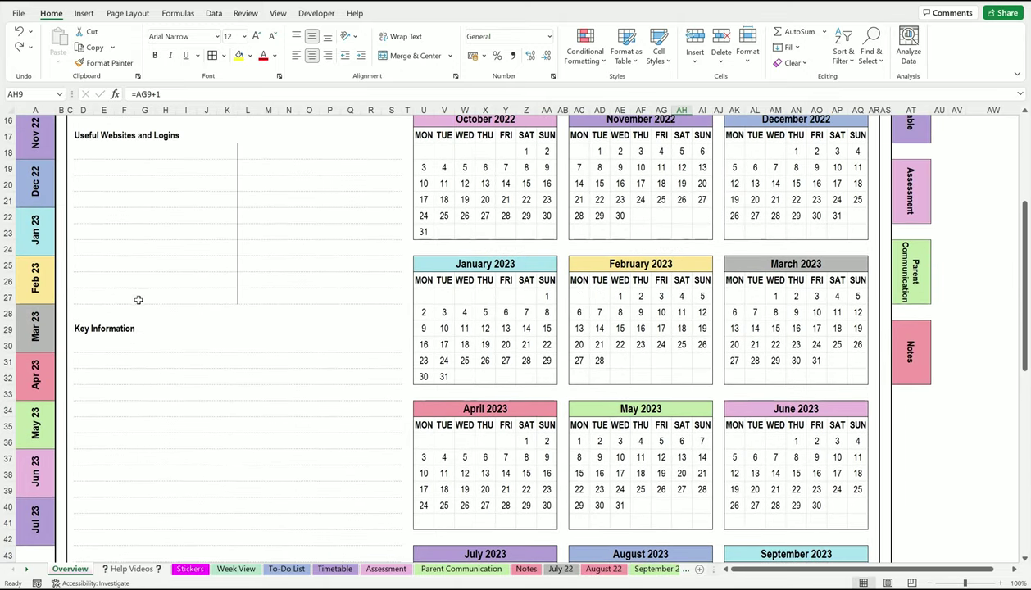
{"action": "scroll", "coordinate": [222, 309], "scroll_direction": "up", "scroll_amount": 3}
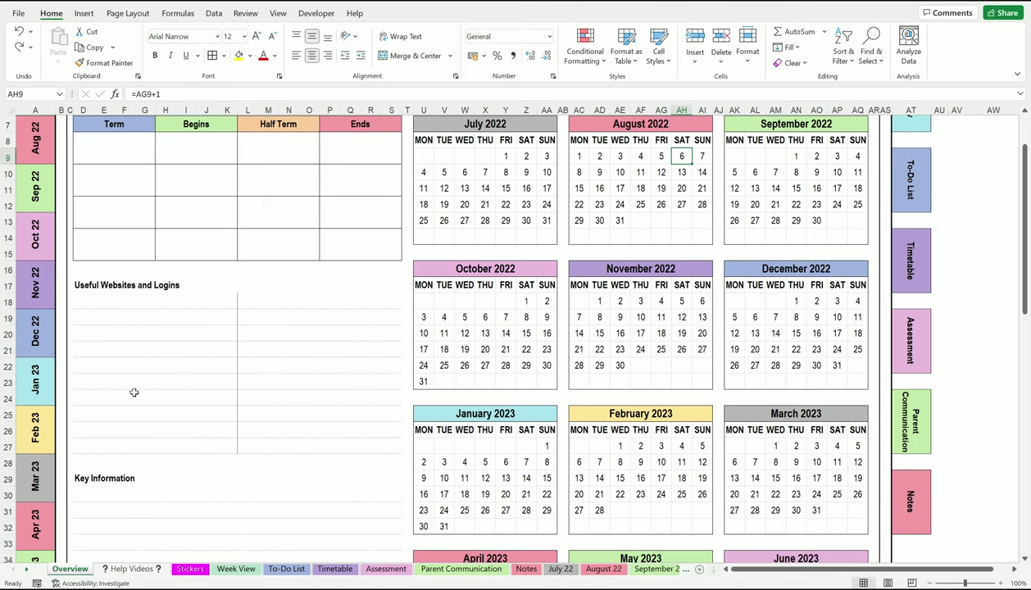
{"action": "scroll", "coordinate": [299, 361], "scroll_direction": "down", "scroll_amount": 5}
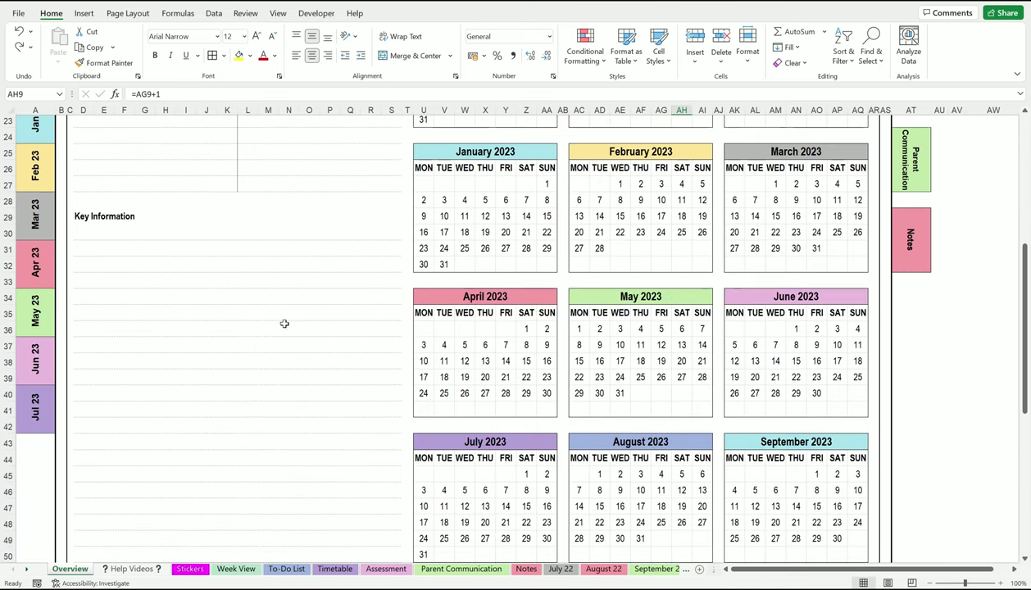
Step: Copy the Key Information heading and its lined rows, D29 to S34, and paste the block at D40
{"action": "left_click", "coordinate": [152, 215]}
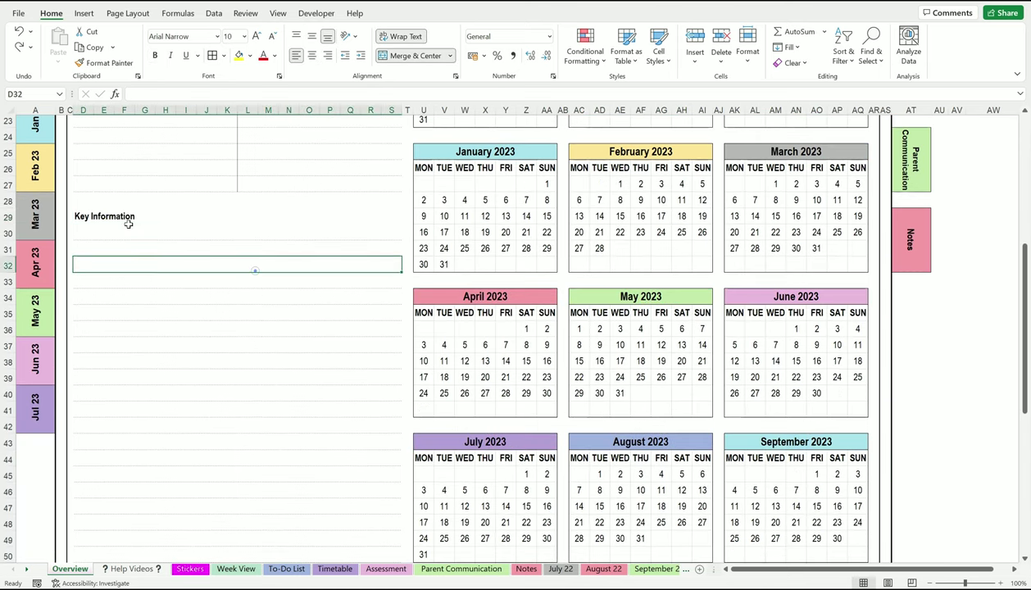
{"action": "left_click_drag", "start_coordinate": [97, 222], "coordinate": [388, 300]}
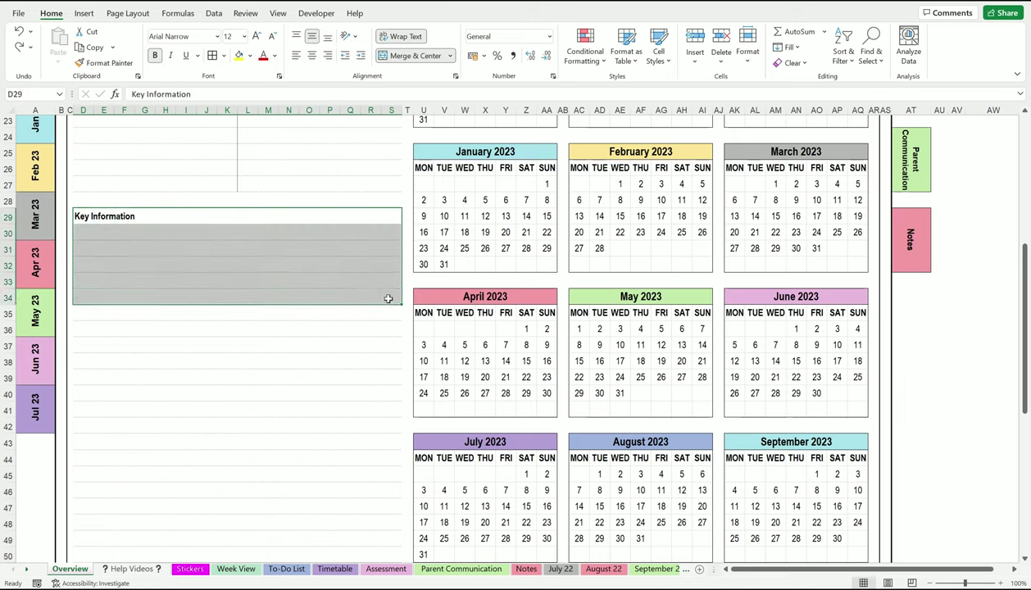
{"action": "key", "text": "ctrl+c"}
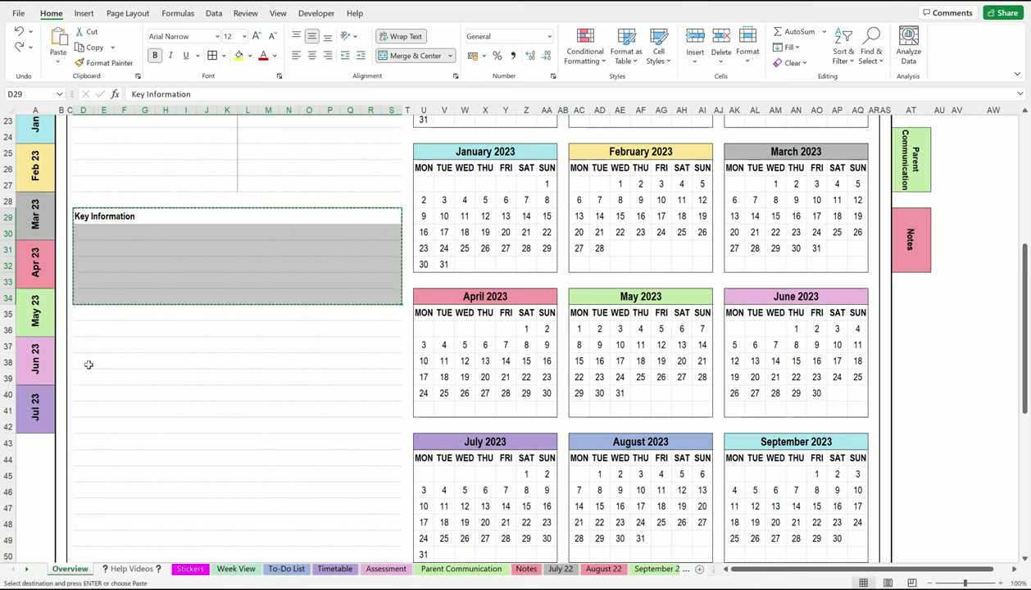
{"action": "left_click", "coordinate": [84, 392]}
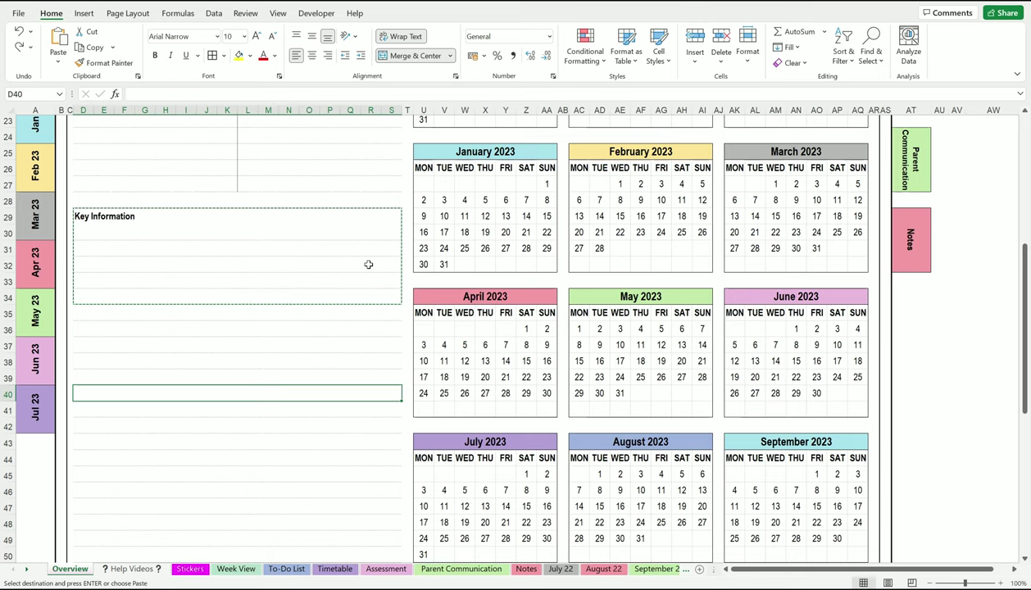
{"action": "key", "text": "ctrl+v"}
{"action": "left_click", "coordinate": [291, 341]}
{"action": "scroll", "coordinate": [201, 279], "scroll_direction": "down", "scroll_amount": 3}
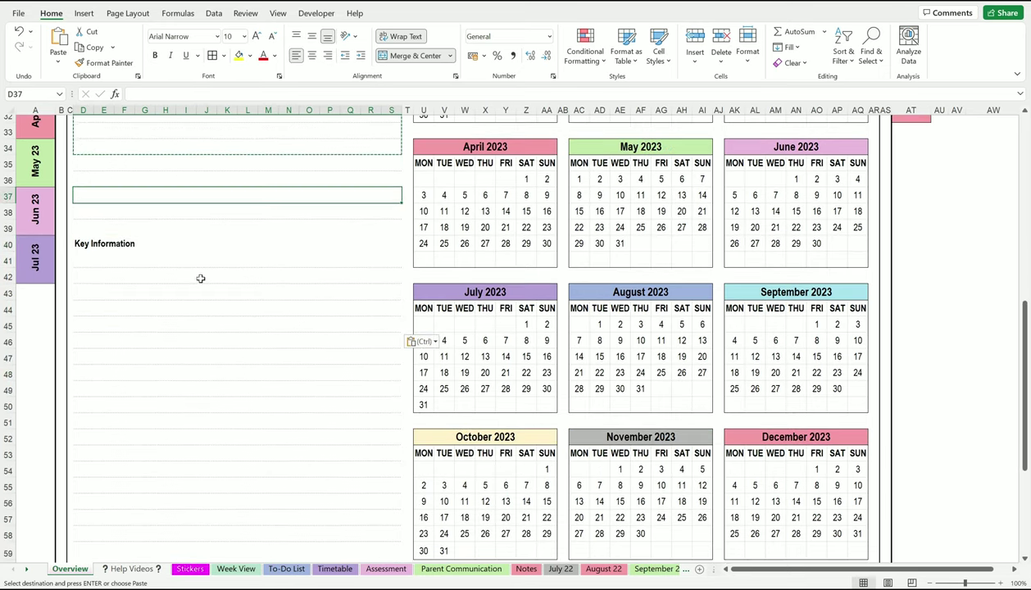
{"action": "scroll", "coordinate": [199, 300], "scroll_direction": "down", "scroll_amount": 2}
{"action": "scroll", "coordinate": [182, 176], "scroll_direction": "up", "scroll_amount": 1}
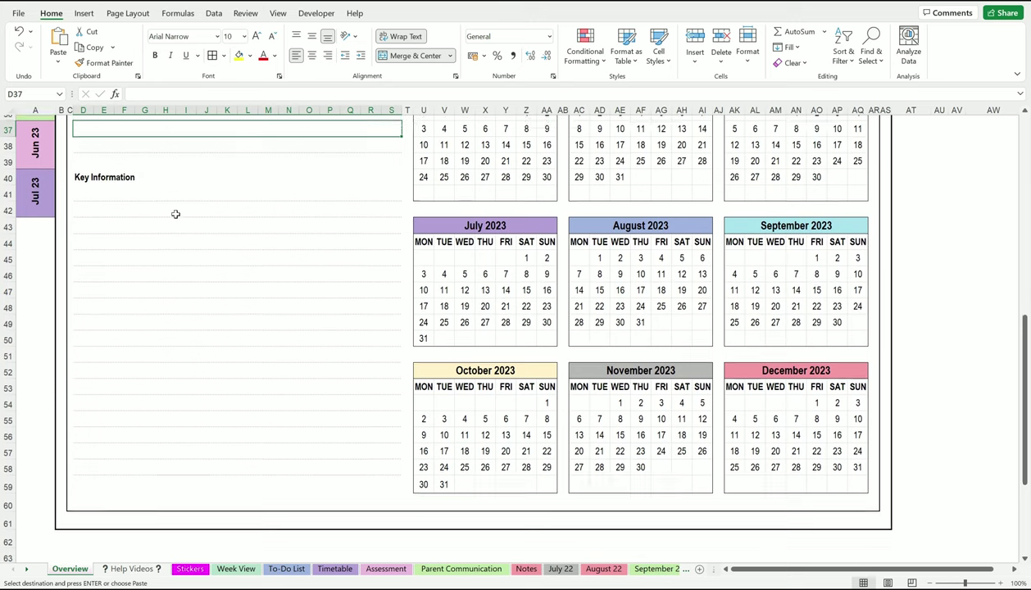
Step: Copy the two-column lined rows 19 to 25 under Useful Websites and Logins and paste them at D28
{"action": "scroll", "coordinate": [176, 205], "scroll_direction": "up", "scroll_amount": 5}
{"action": "left_click", "coordinate": [198, 262]}
{"action": "scroll", "coordinate": [213, 220], "scroll_direction": "up", "scroll_amount": 2}
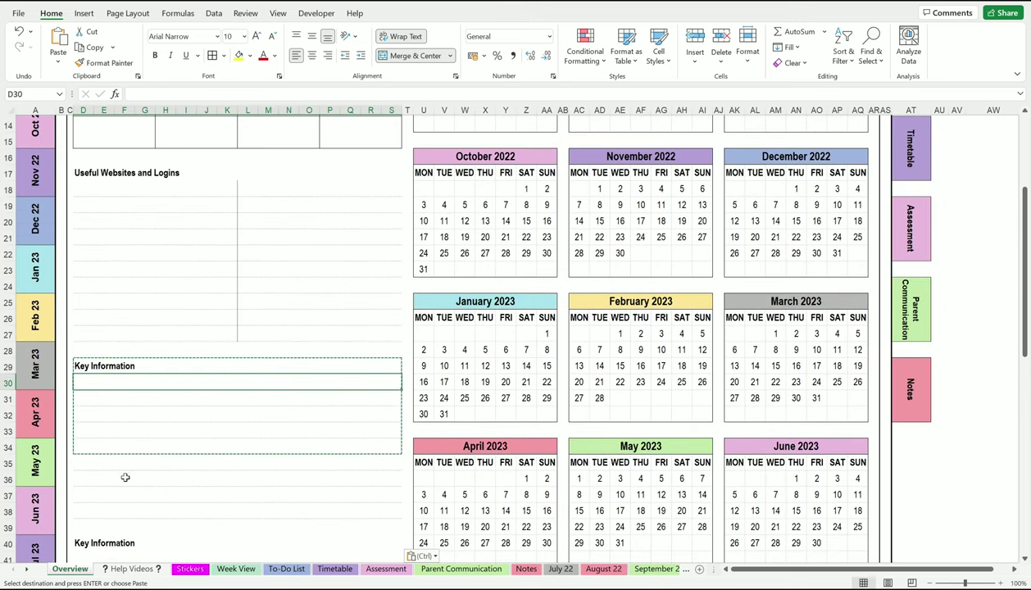
{"action": "left_click_drag", "start_coordinate": [159, 205], "coordinate": [306, 297]}
{"action": "key", "text": "ctrl+c"}
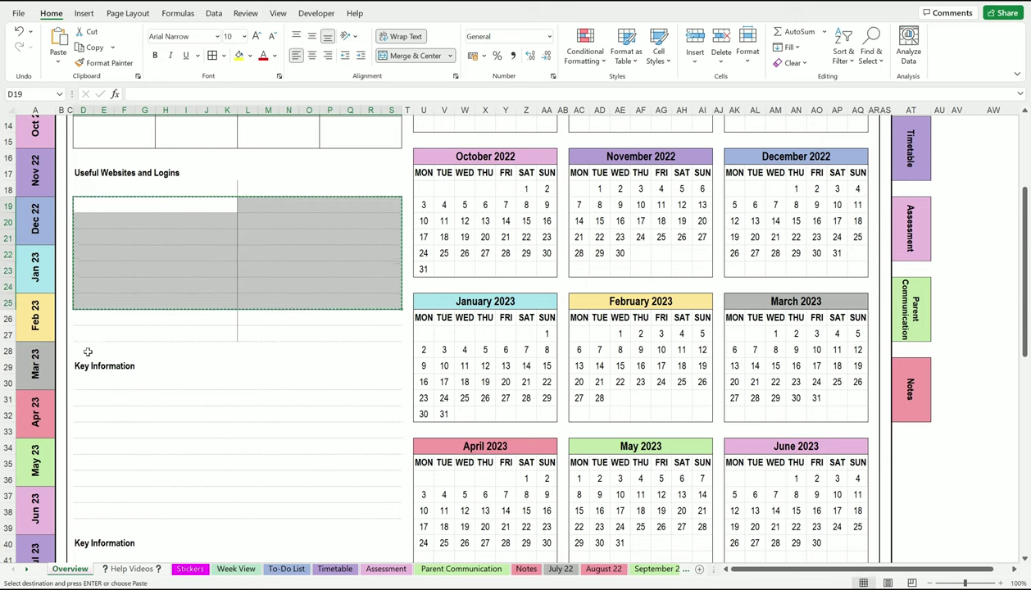
{"action": "left_click", "coordinate": [320, 245]}
{"action": "left_click_drag", "start_coordinate": [138, 204], "coordinate": [314, 235]}
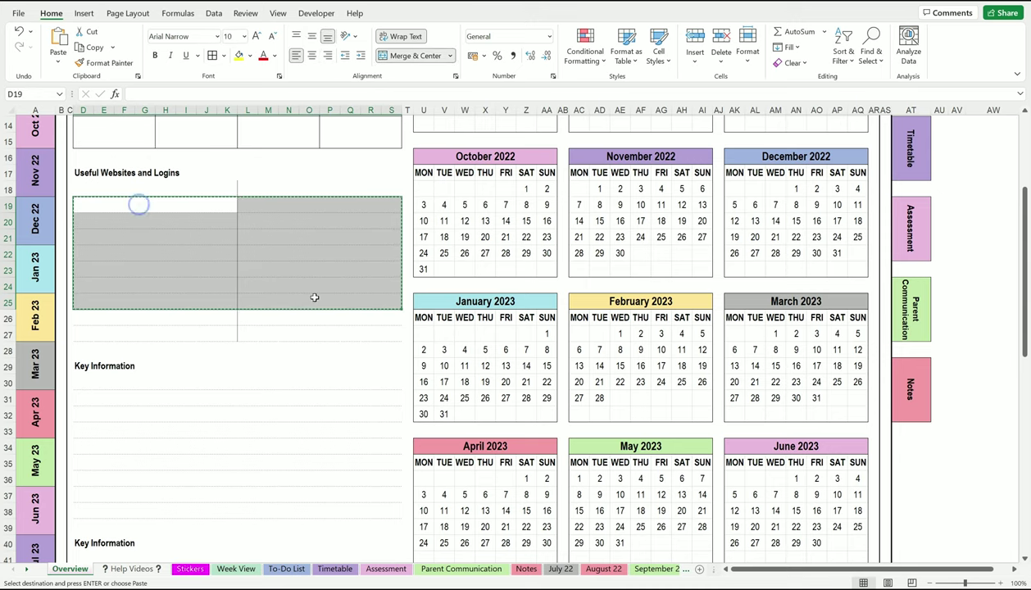
{"action": "left_click", "coordinate": [87, 347]}
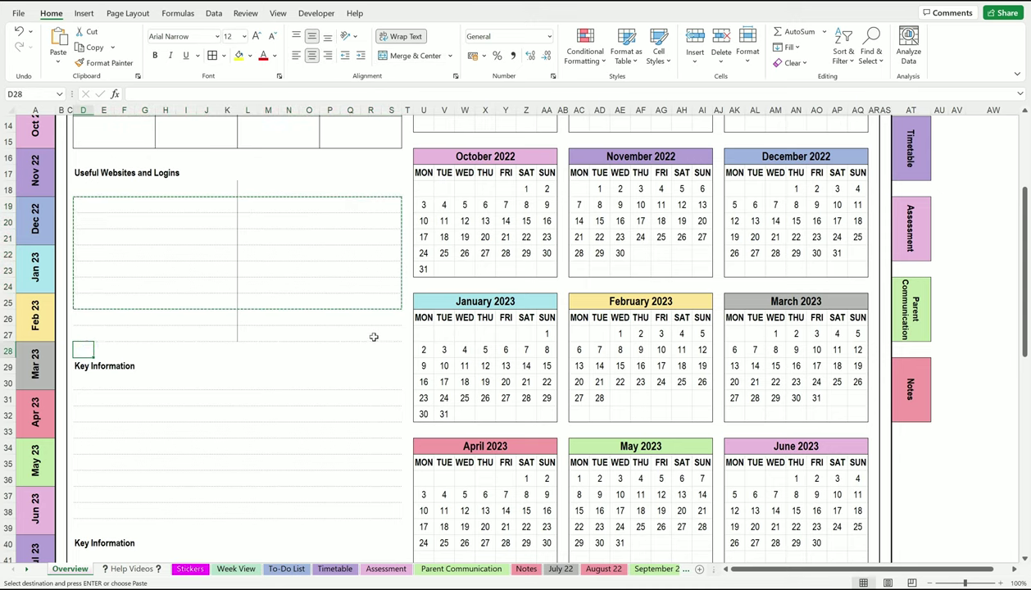
{"action": "key", "text": "ctrl+v"}
{"action": "left_click", "coordinate": [372, 295]}
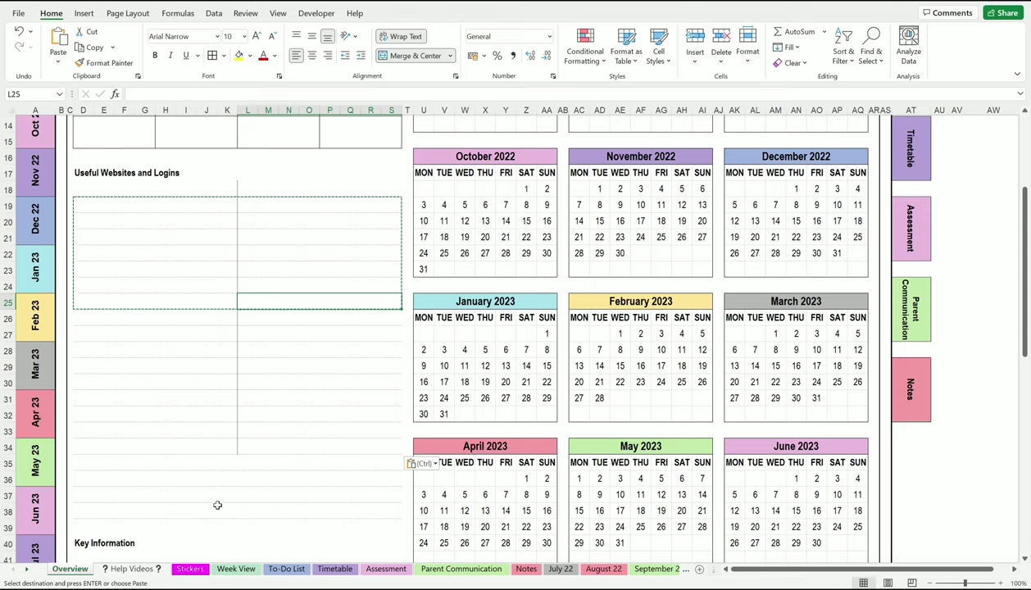
Step: Paste the copied two-column lined rows again at D32 to extend Useful Websites and Logins down to row 38
{"action": "left_click", "coordinate": [82, 409]}
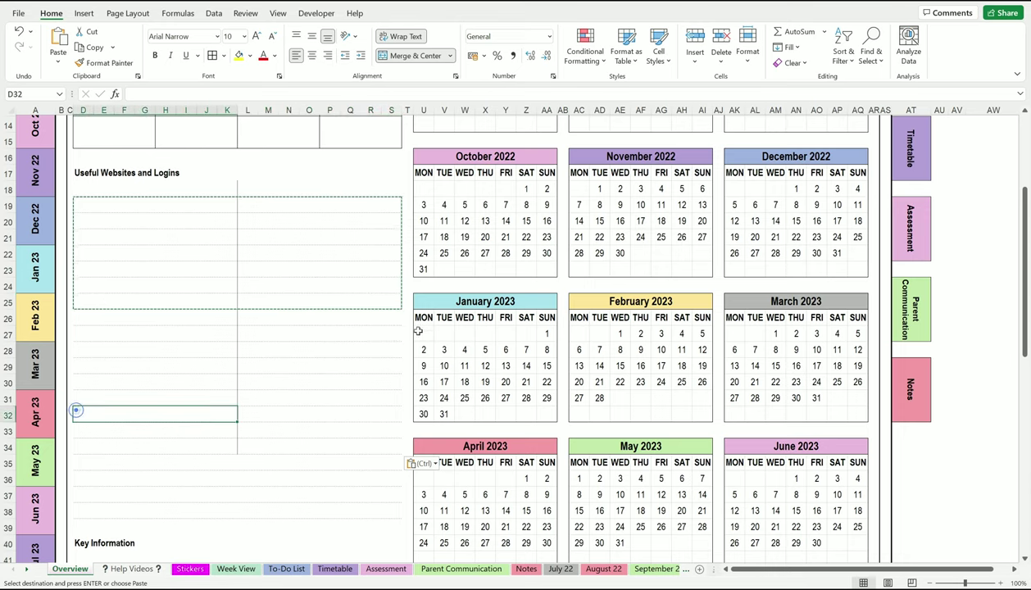
{"action": "key", "text": "ctrl+v"}
{"action": "left_click", "coordinate": [311, 366]}
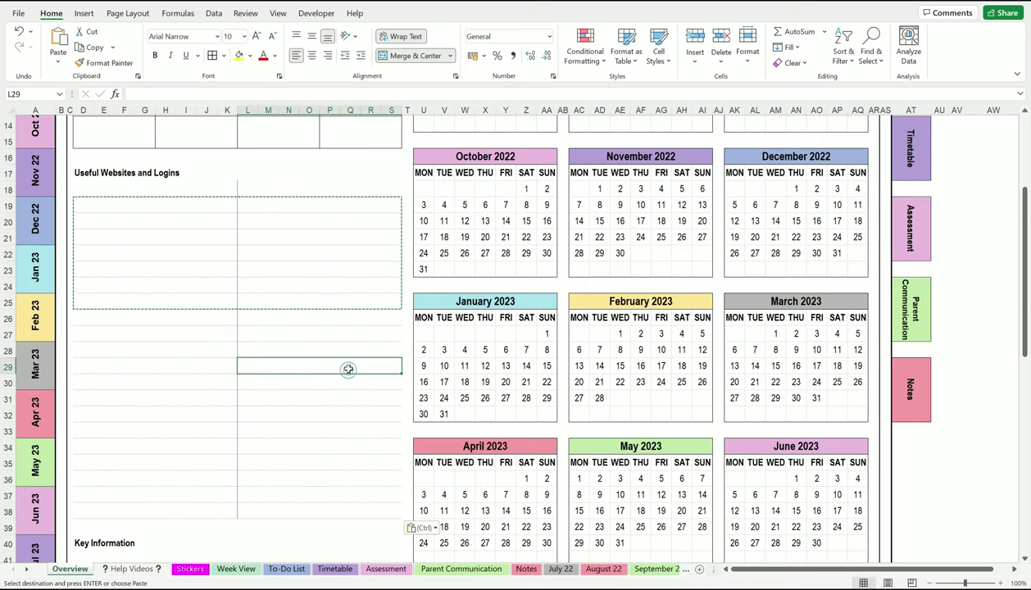
{"action": "key", "text": "Escape"}
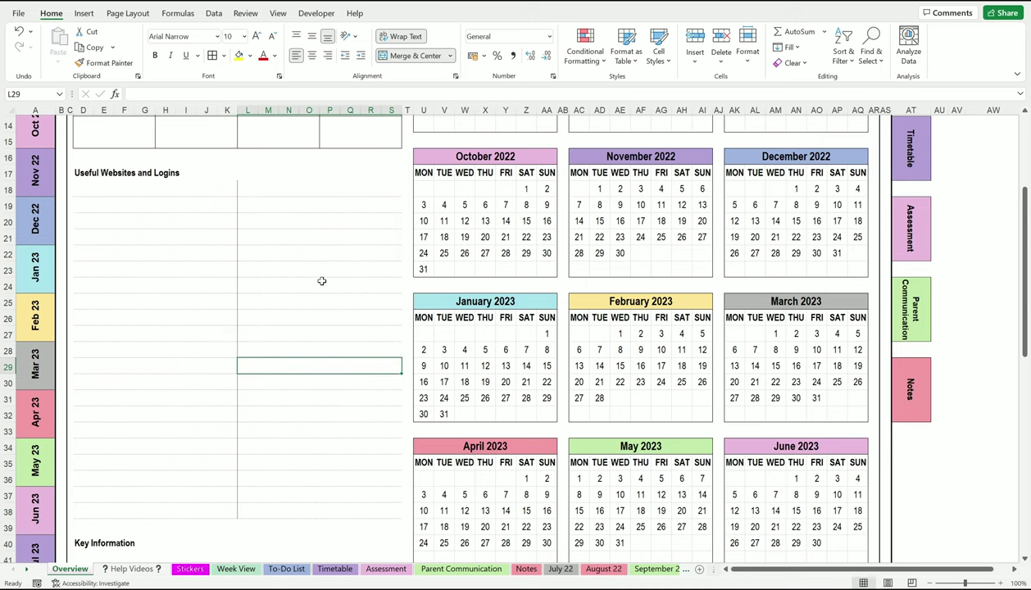
Step: Review the rearranged Overview sheet and undo the row pastes that extended the Useful Websites and Logins section
{"action": "scroll", "coordinate": [322, 281], "scroll_direction": "down", "scroll_amount": 8}
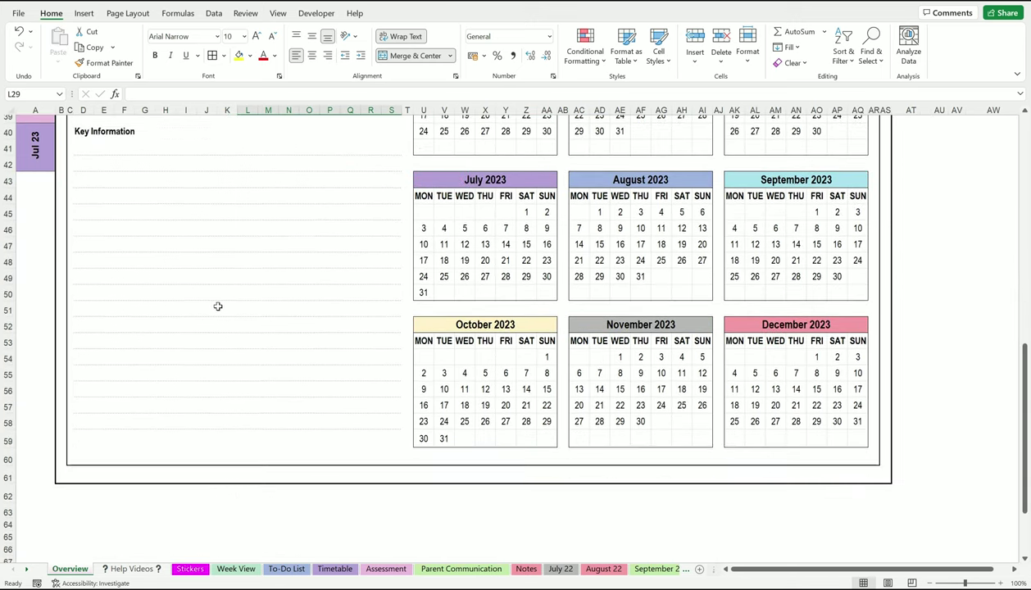
{"action": "scroll", "coordinate": [757, 400], "scroll_direction": "up", "scroll_amount": 12}
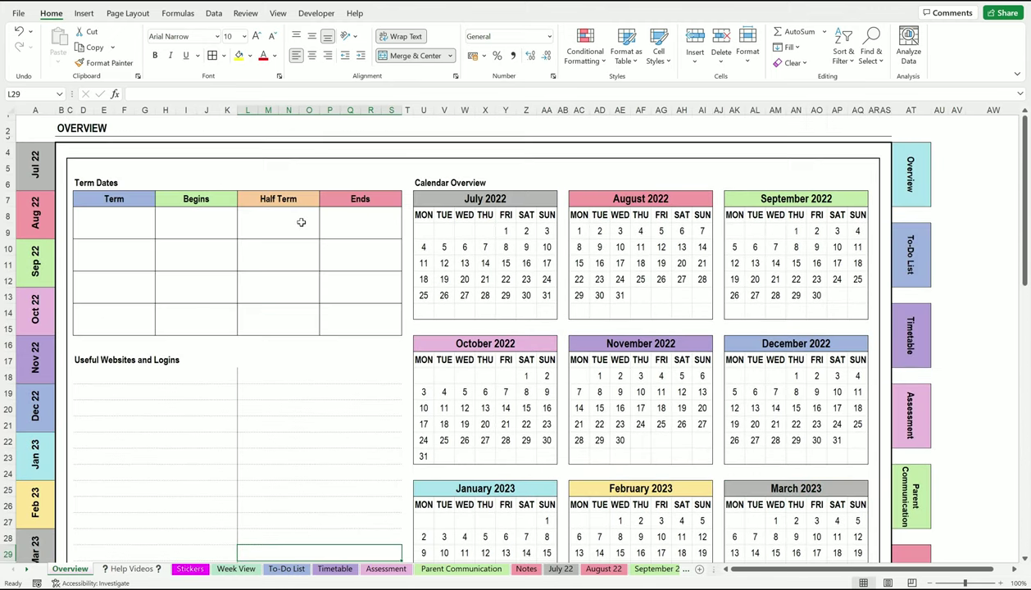
{"action": "scroll", "coordinate": [755, 303], "scroll_direction": "down", "scroll_amount": 1}
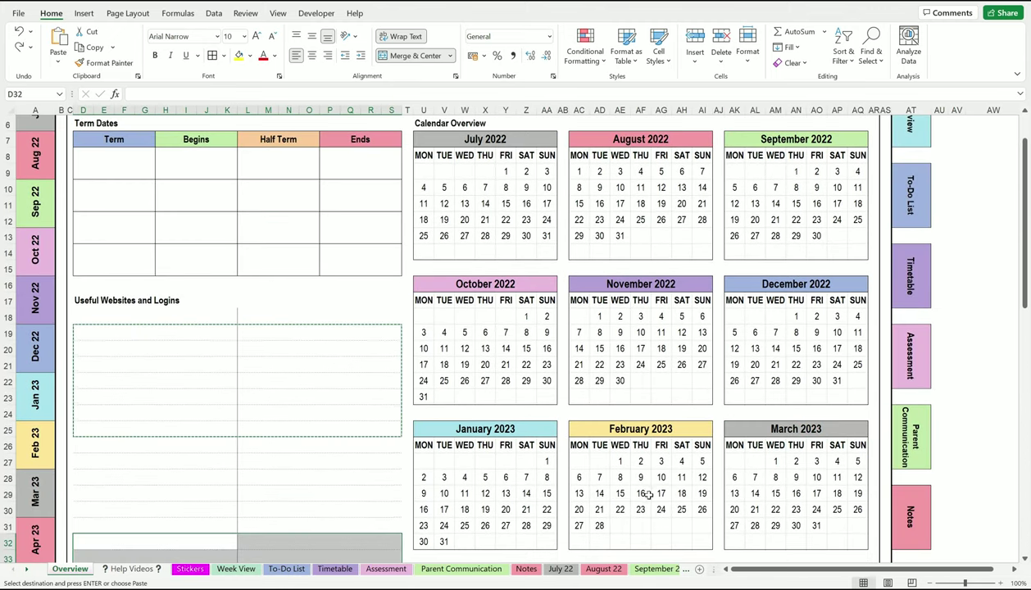
{"action": "key", "text": "ctrl+c"}
{"action": "left_click", "coordinate": [264, 337]}
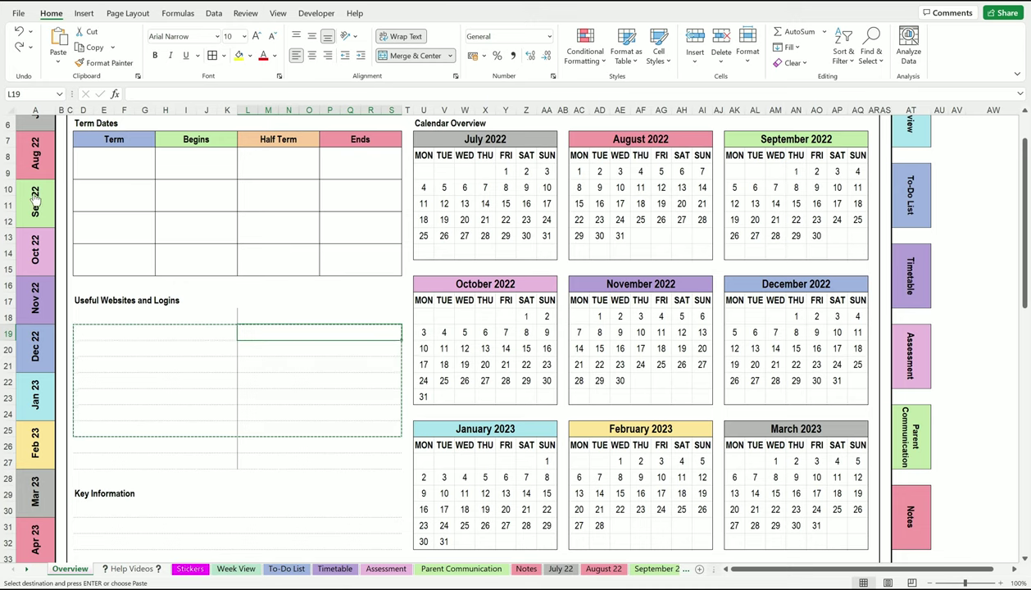
Step: Open the fill colour choices for the Term header cell of the Term Dates table
{"action": "left_click", "coordinate": [136, 140]}
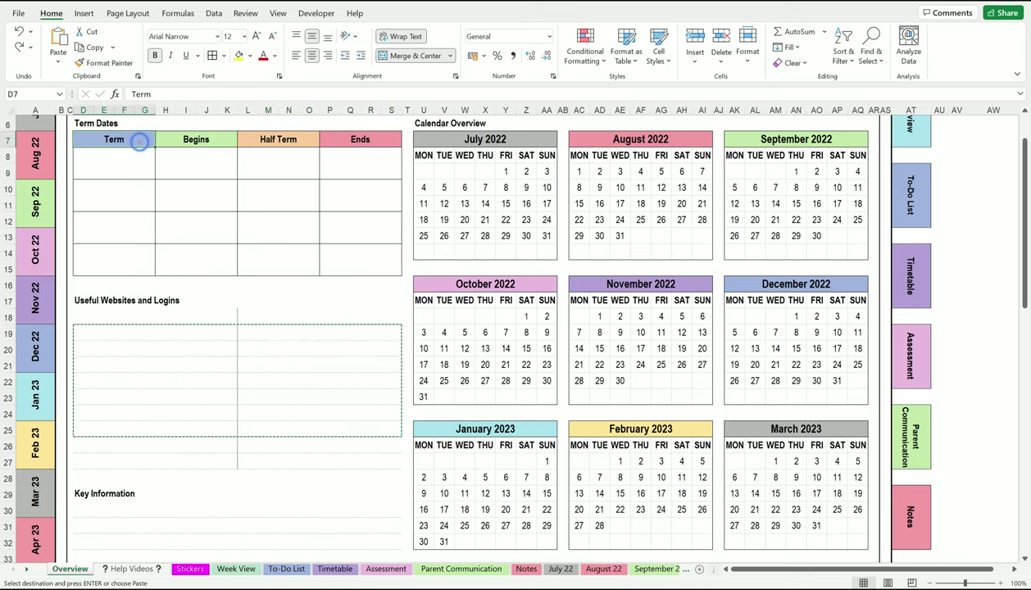
{"action": "scroll", "coordinate": [191, 223], "scroll_direction": "up", "scroll_amount": 1}
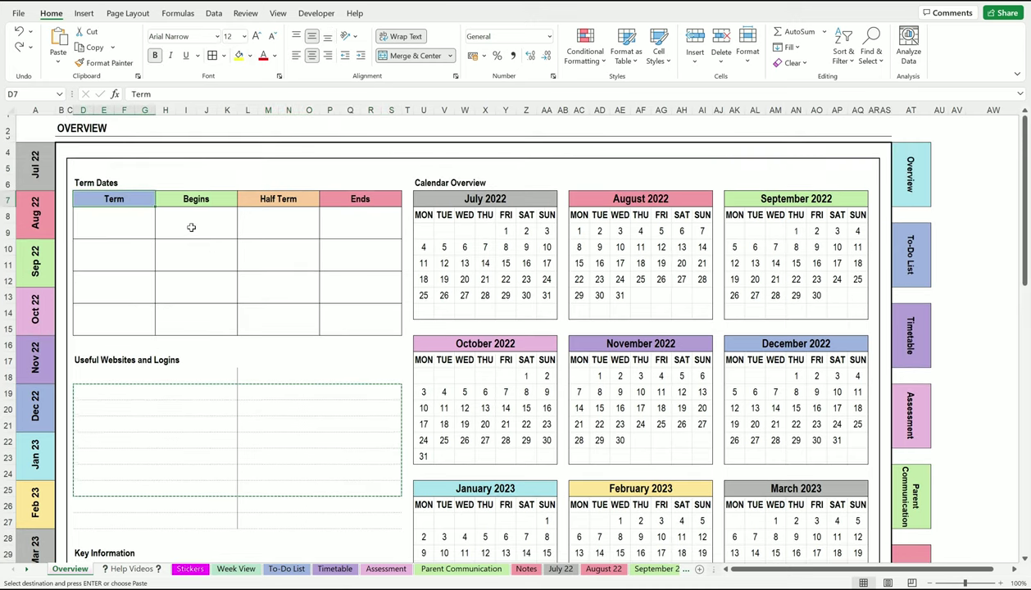
{"action": "left_click", "coordinate": [250, 56]}
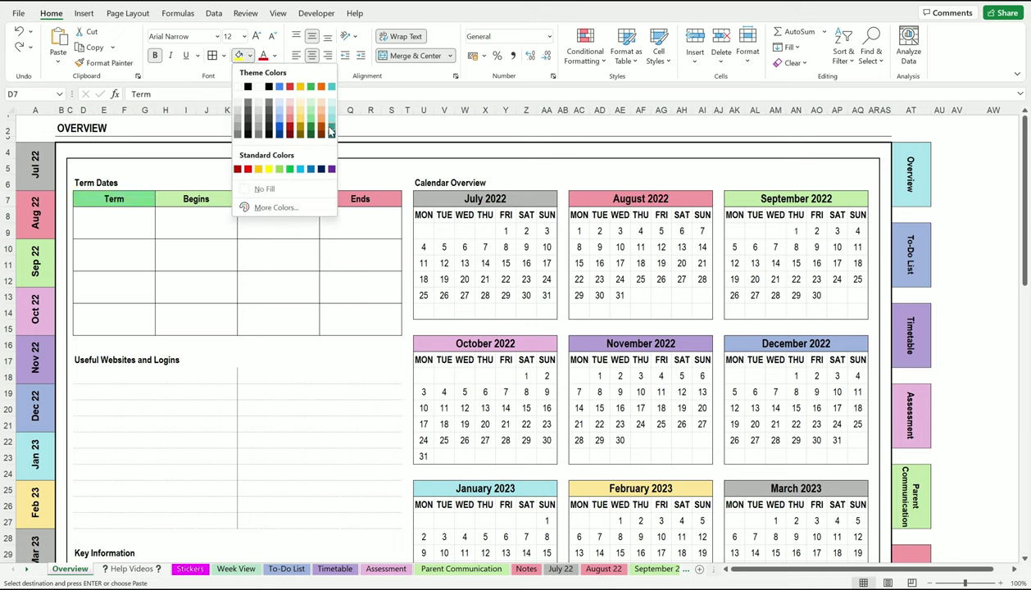
{"action": "left_click", "coordinate": [280, 114]}
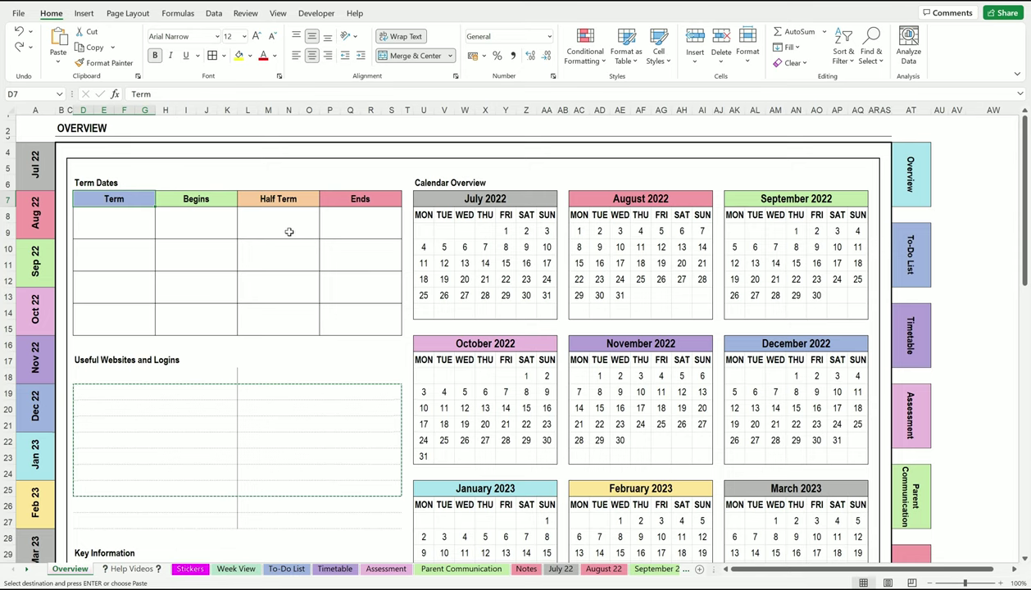
{"action": "left_click", "coordinate": [249, 56]}
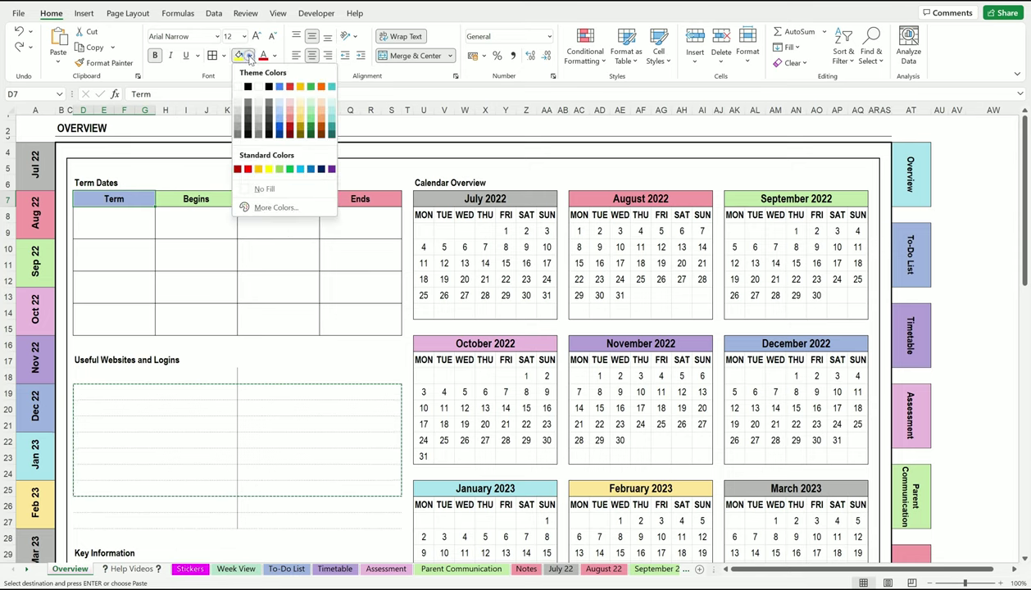